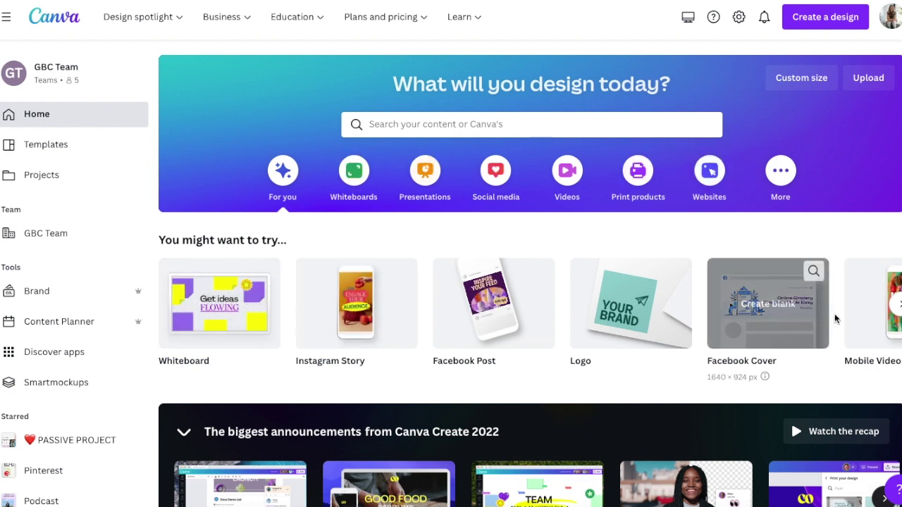
Open the Presentations category and scroll down to the presentation template rows
click(425, 171)
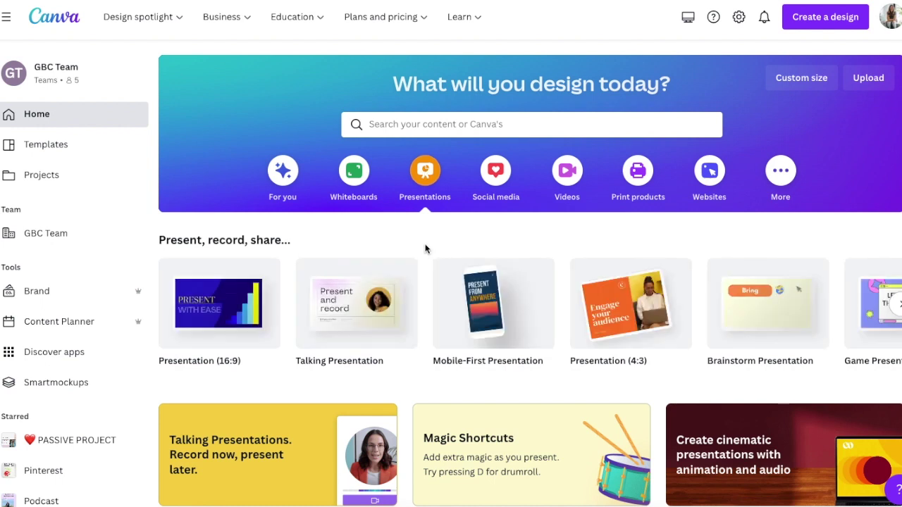
scroll(426, 248, down, 1)
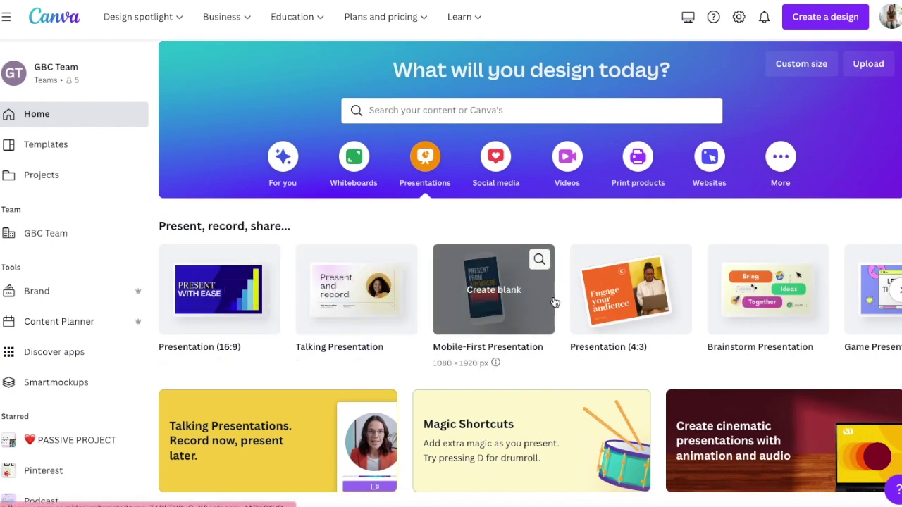
scroll(571, 231, down, 5)
scroll(355, 244, down, 3)
scroll(378, 296, down, 4)
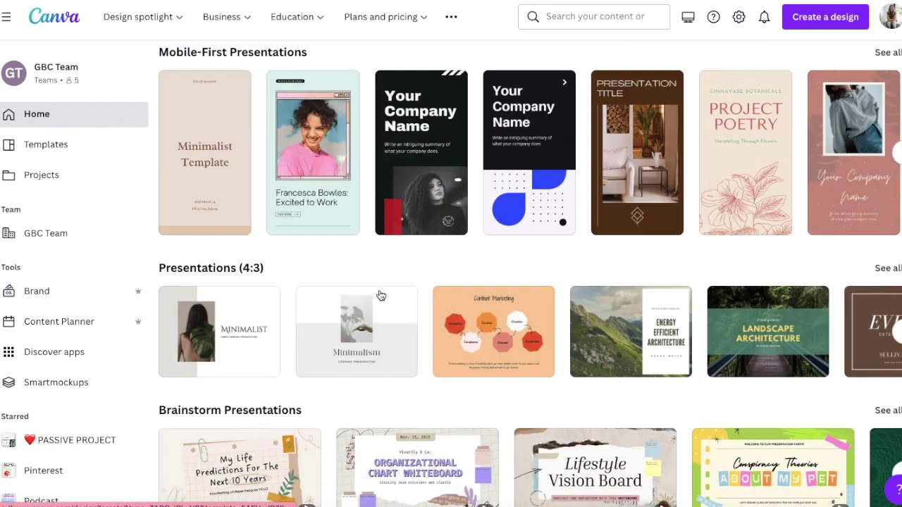
scroll(377, 296, up, 7)
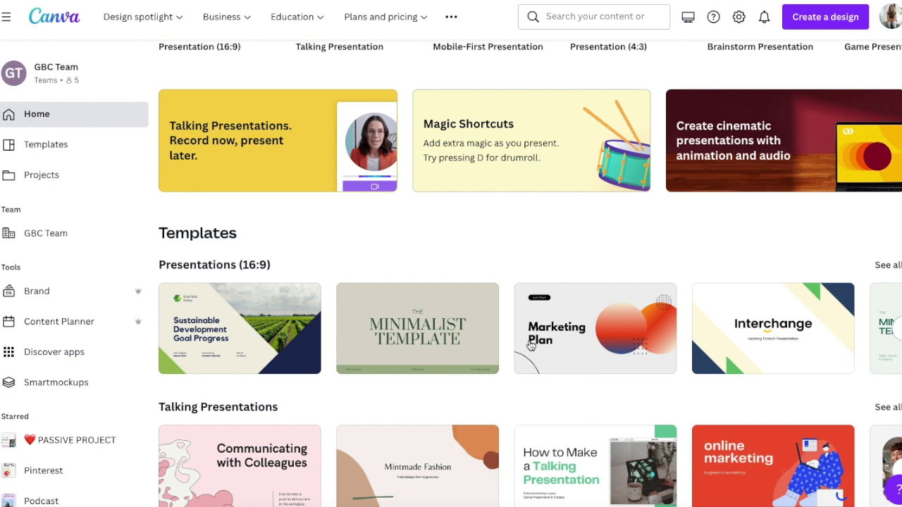
scroll(754, 252, down, 1)
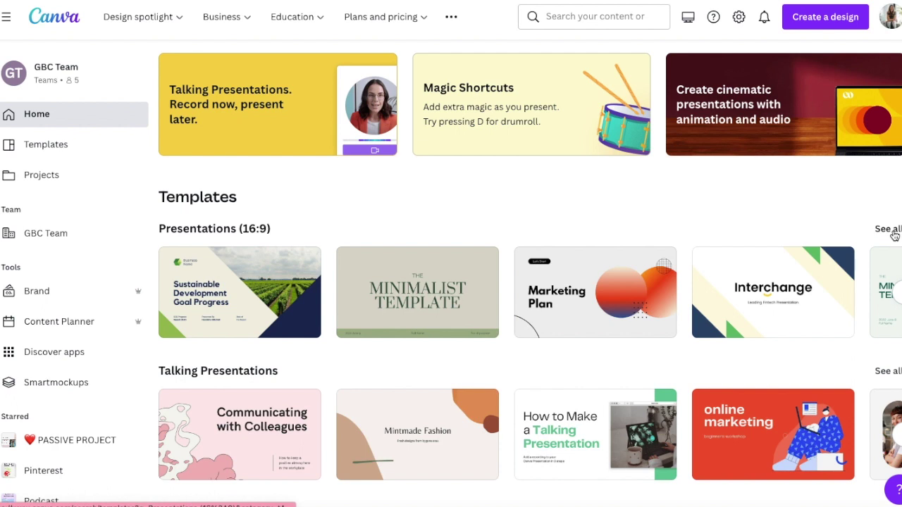
Show all Presentations (16:9) templates and scroll through the grid of Pitch Deck, Digital Marketing and Strategy Deck designs
click(890, 229)
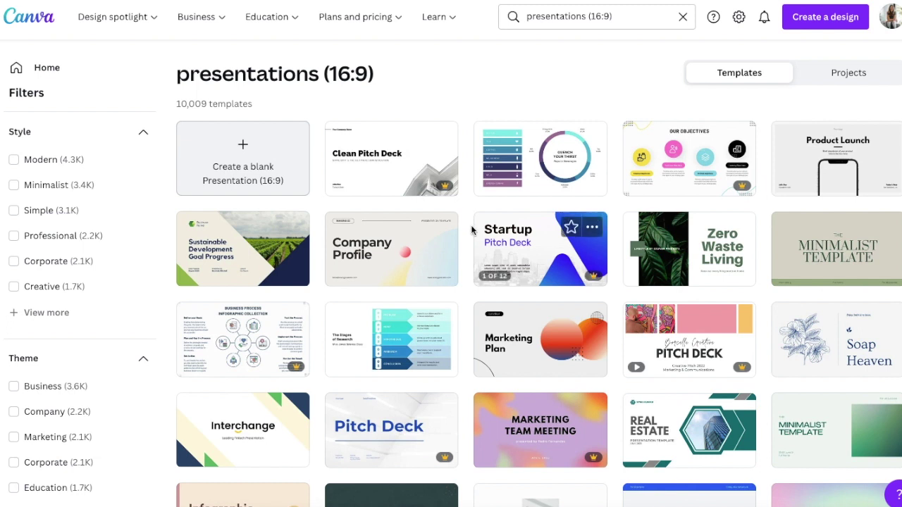
scroll(493, 239, down, 3)
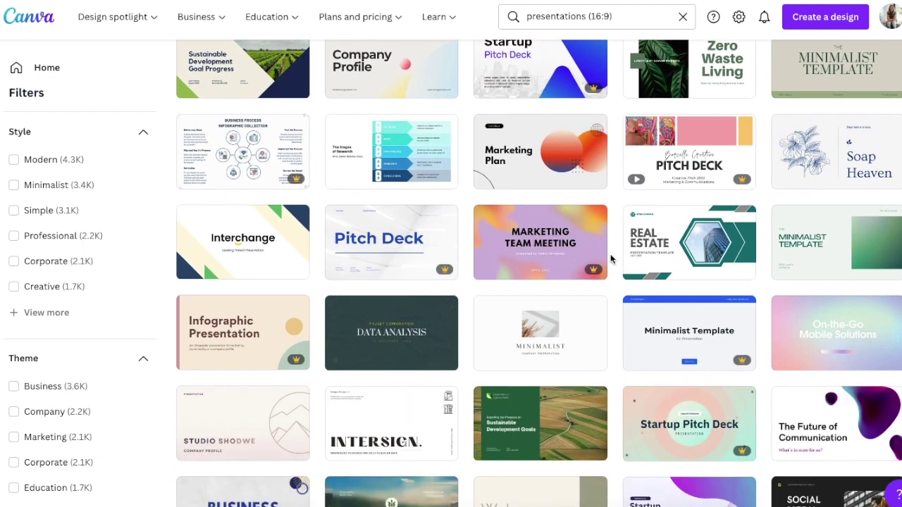
scroll(610, 252, down, 4)
scroll(614, 242, down, 5)
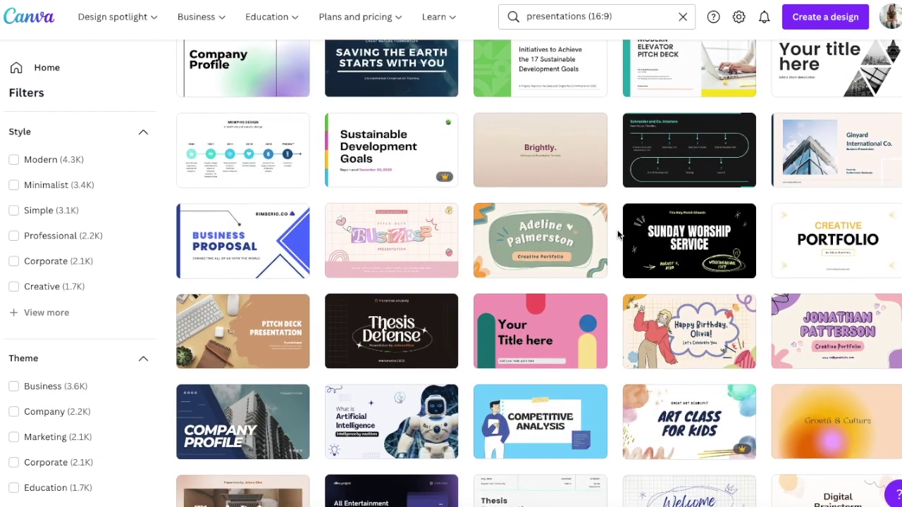
scroll(618, 235, down, 3)
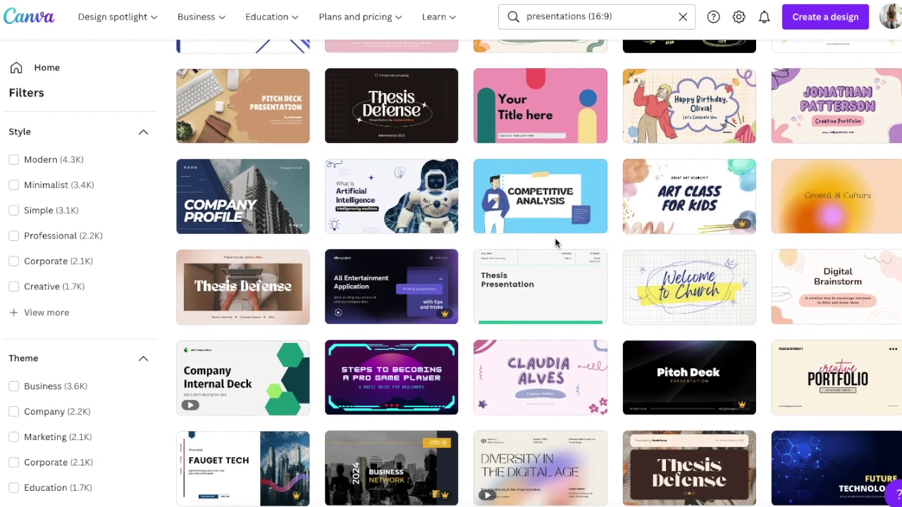
scroll(619, 244, down, 3)
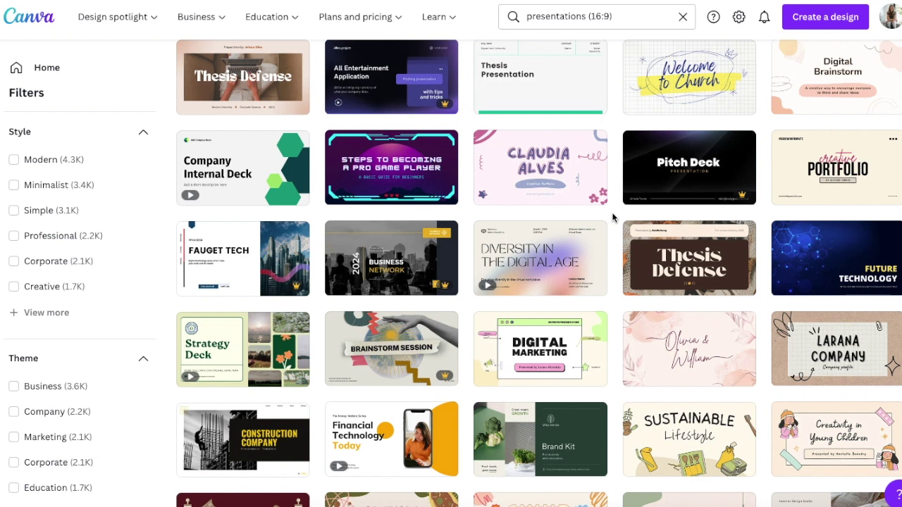
scroll(619, 270, down, 1)
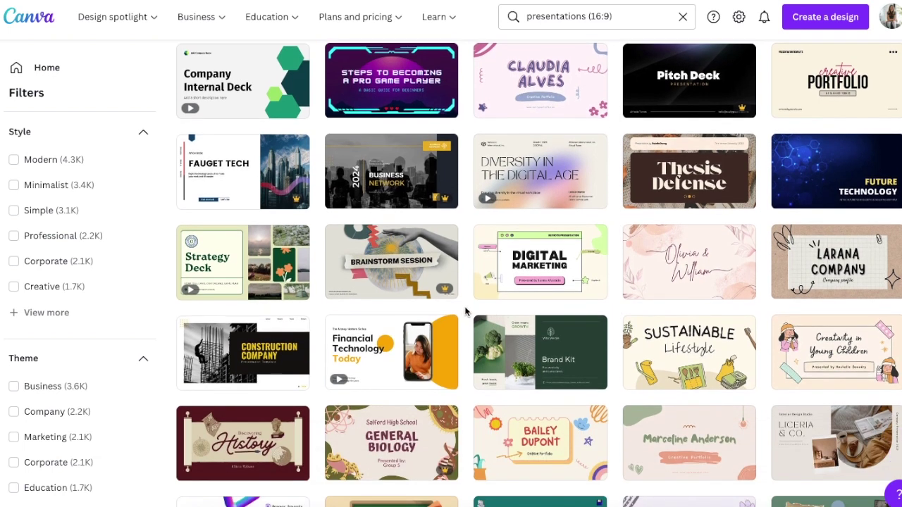
scroll(465, 310, down, 3)
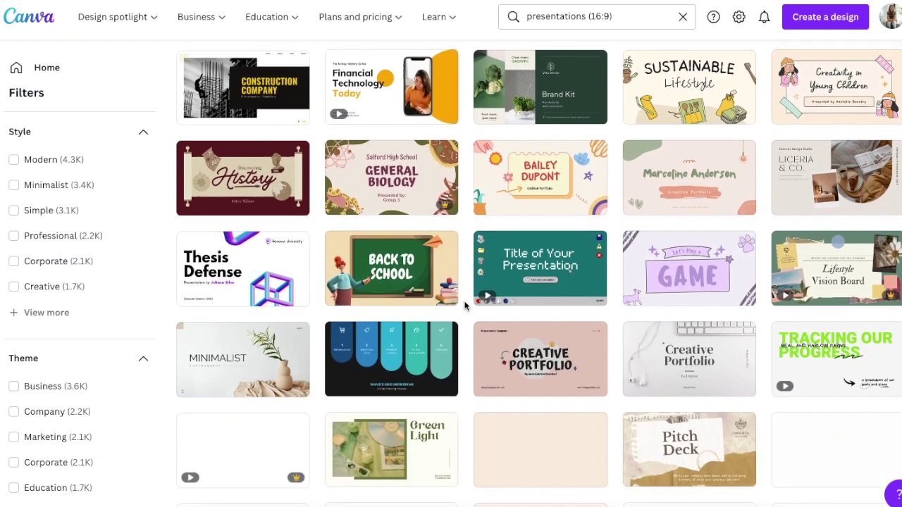
scroll(465, 388, up, 2)
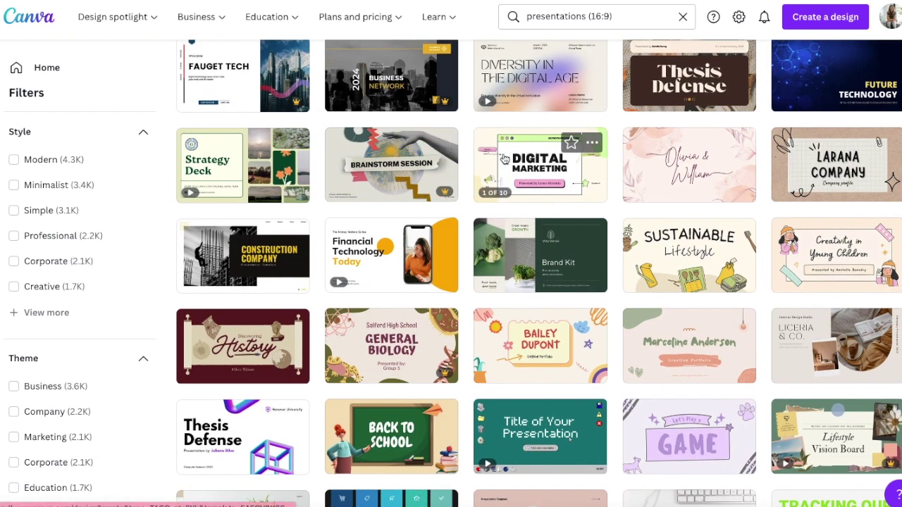
Preview the Digital Marketing template and view its Agenda, Introduction and Input, Process, Output slides
click(594, 144)
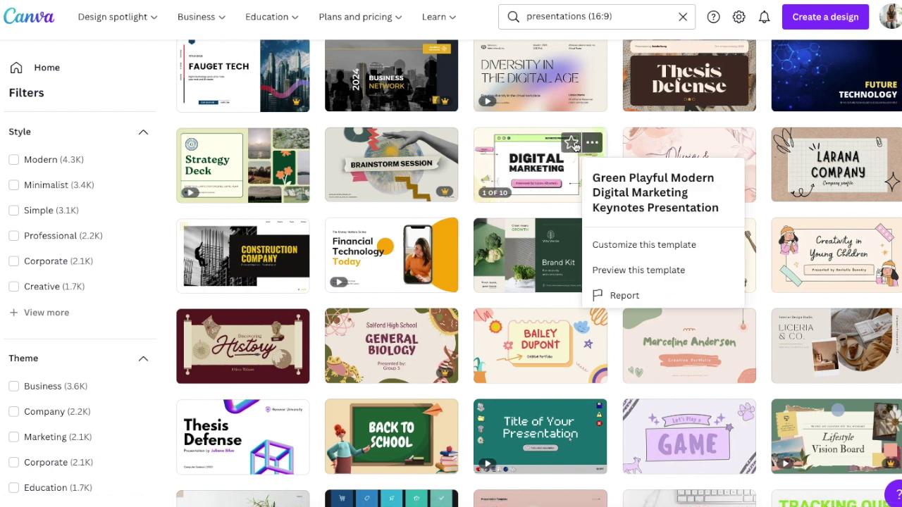
click(673, 272)
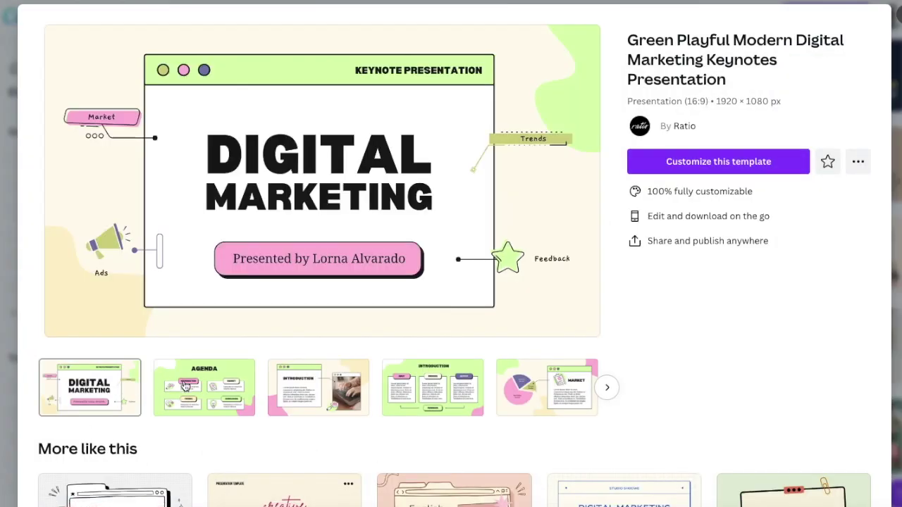
click(220, 387)
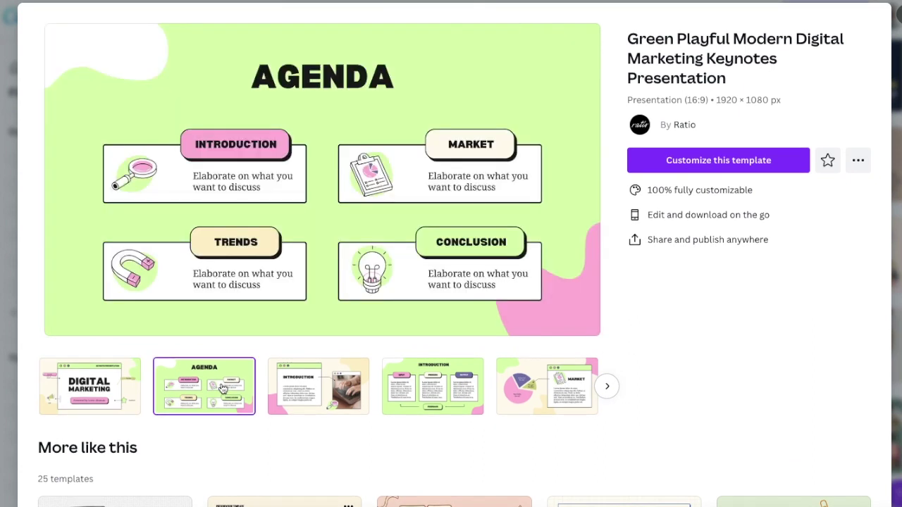
click(315, 389)
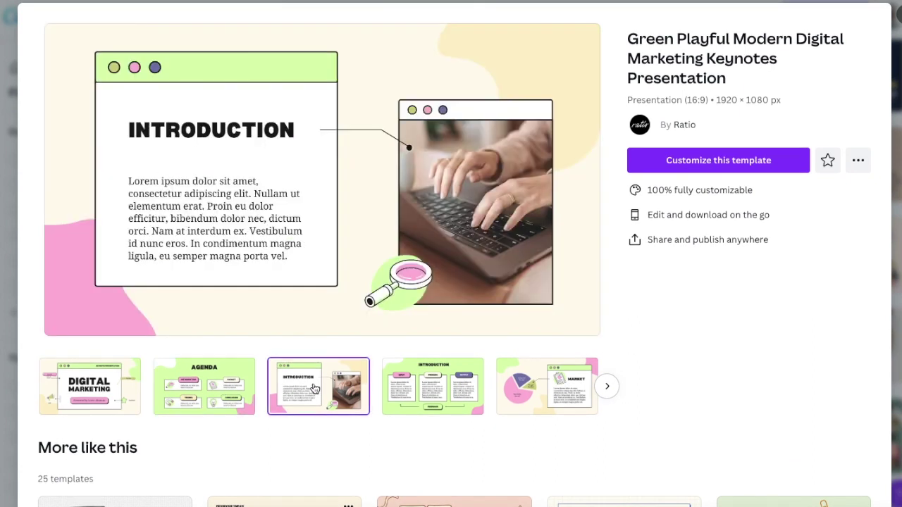
click(451, 388)
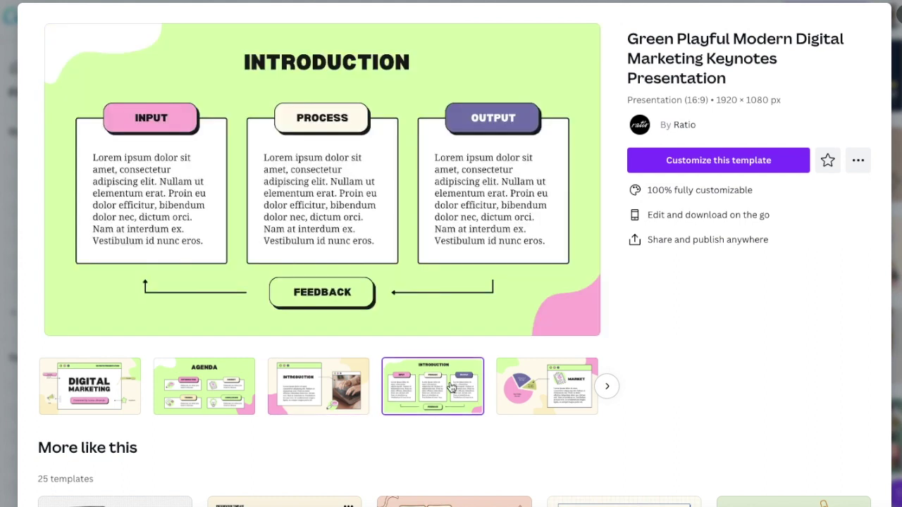
Continue through the Market, Target Market, Trends, Conclusion and Thank You slides
click(515, 387)
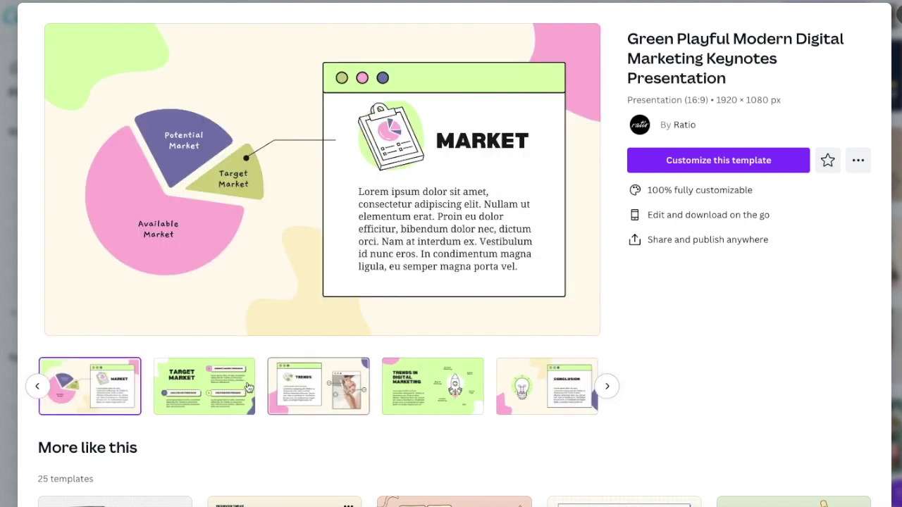
click(249, 387)
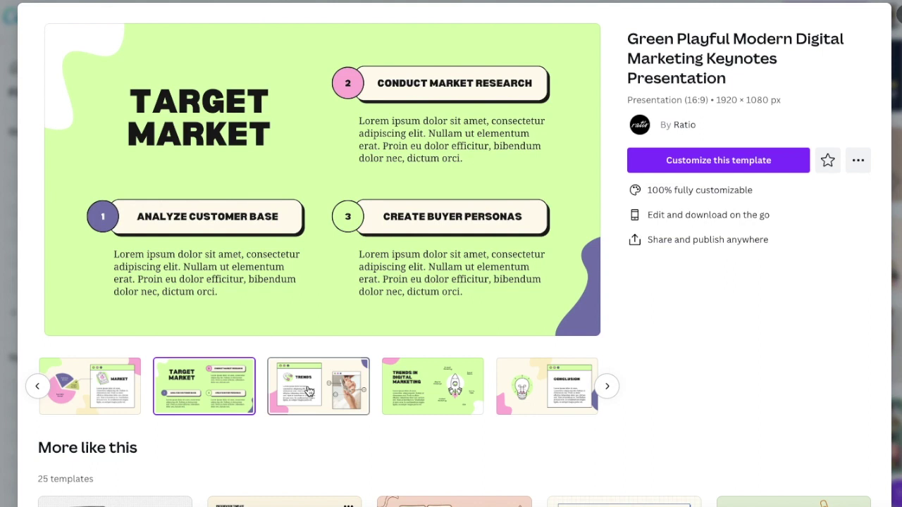
click(308, 392)
click(420, 396)
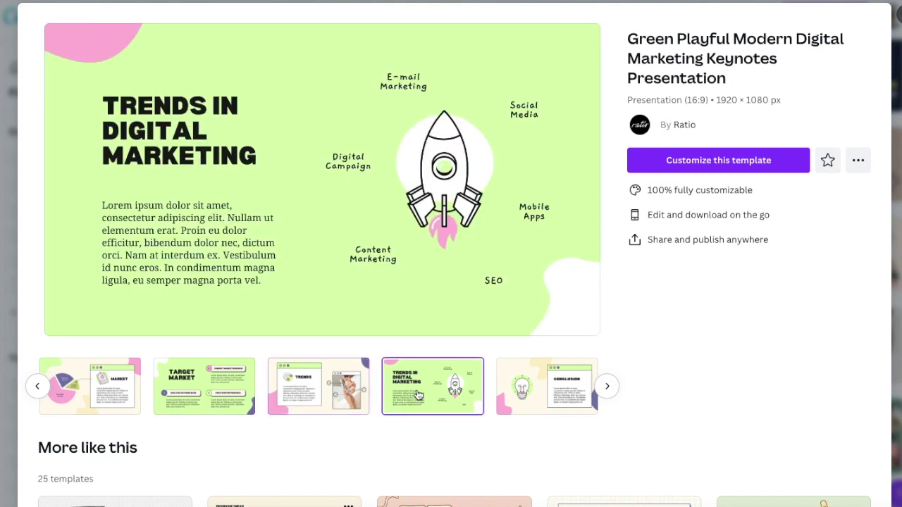
click(548, 390)
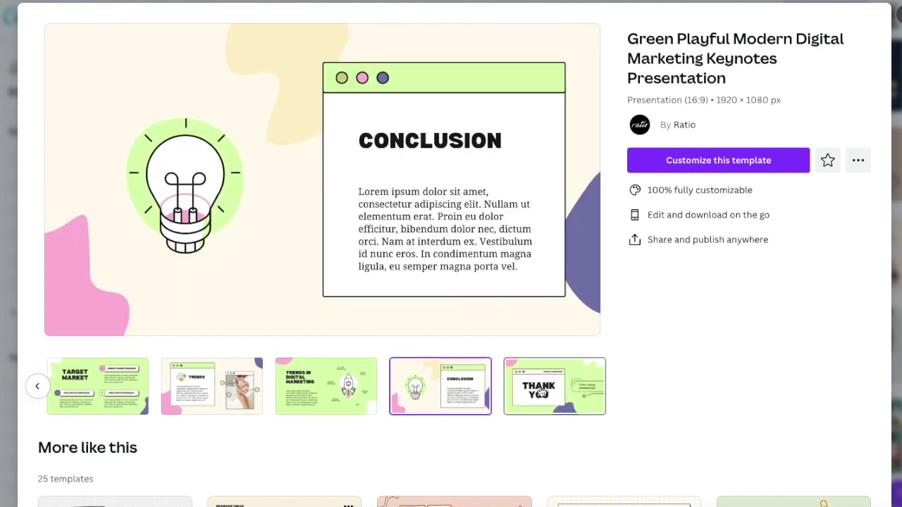
click(543, 392)
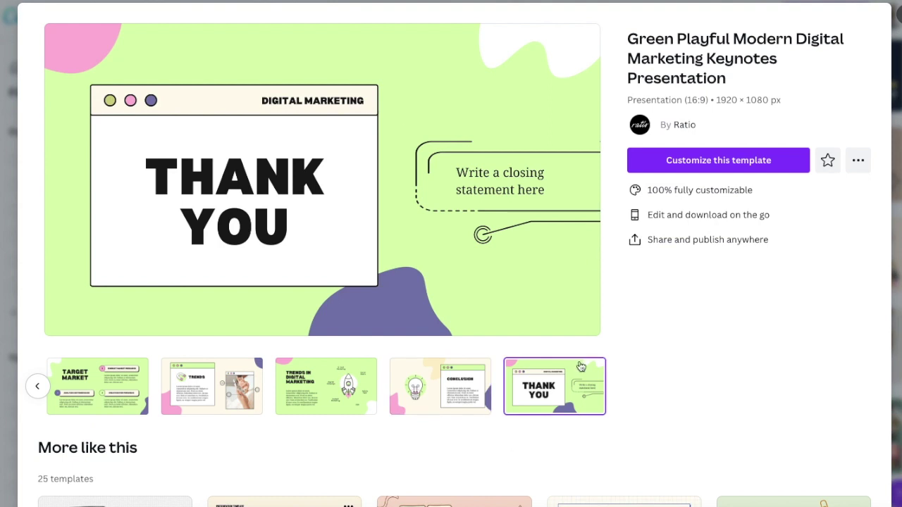
Scroll through the 'More like this' grid to reach the Join the Fandom presentation template
scroll(557, 389, down, 2)
scroll(416, 306, down, 3)
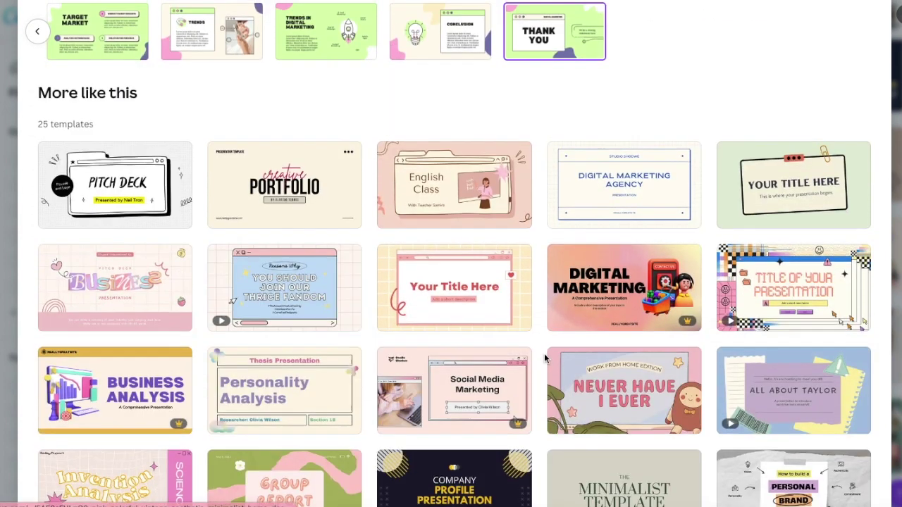
scroll(545, 359, up, 3)
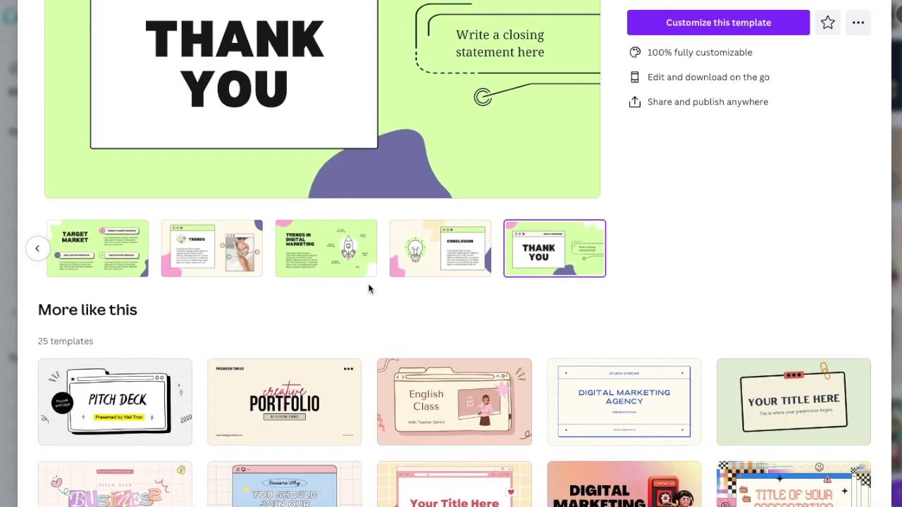
scroll(368, 283, down, 3)
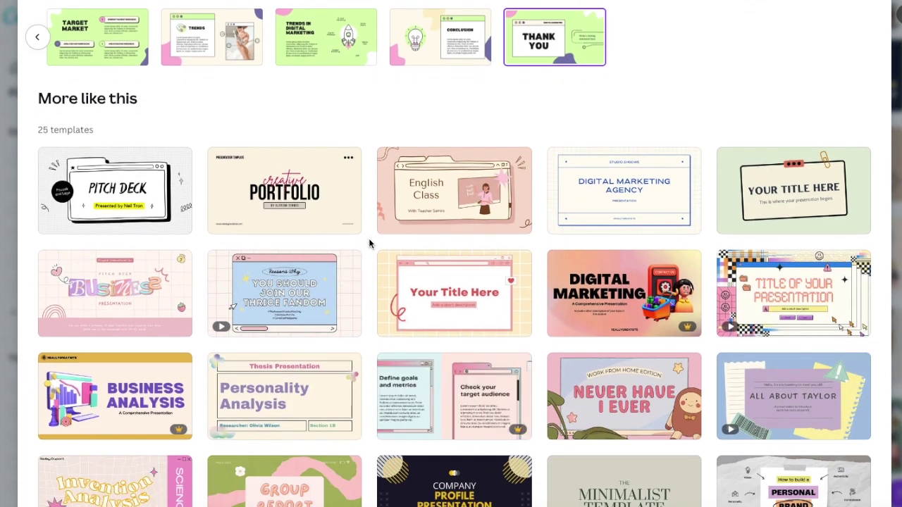
scroll(368, 239, down, 1)
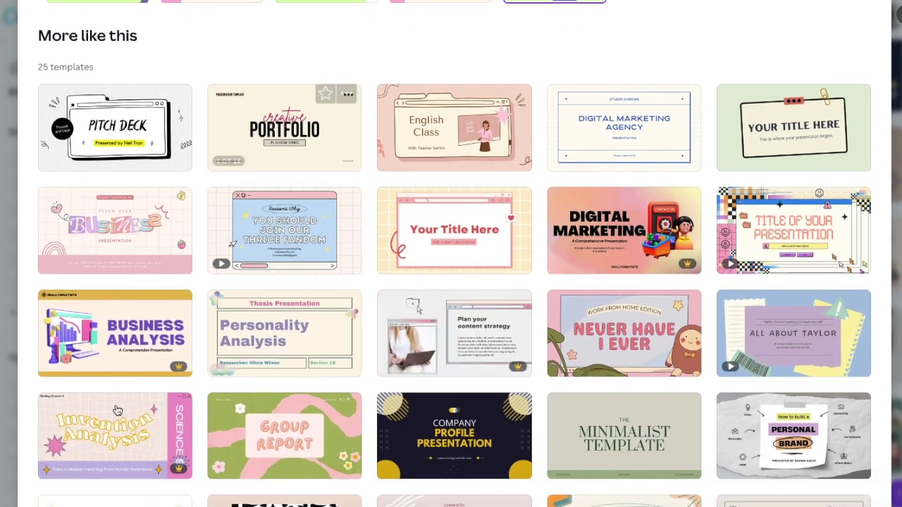
scroll(210, 279, up, 1)
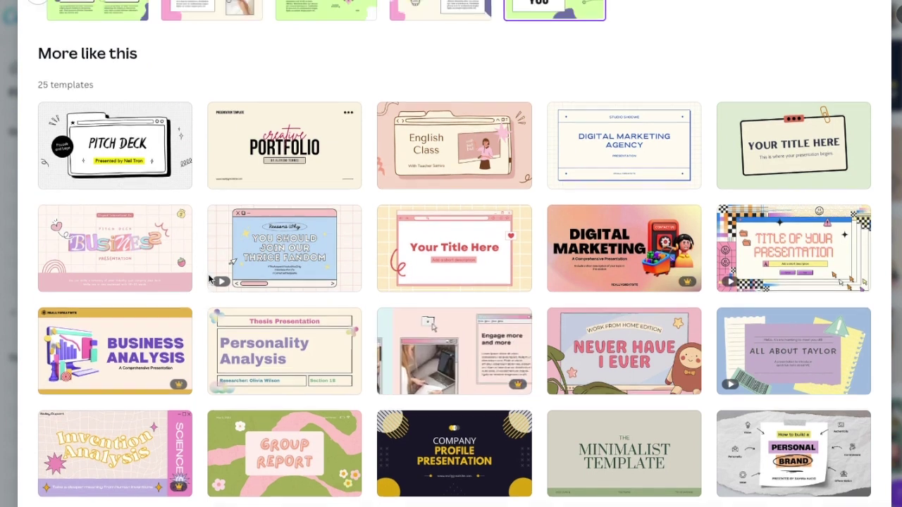
scroll(209, 279, down, 1)
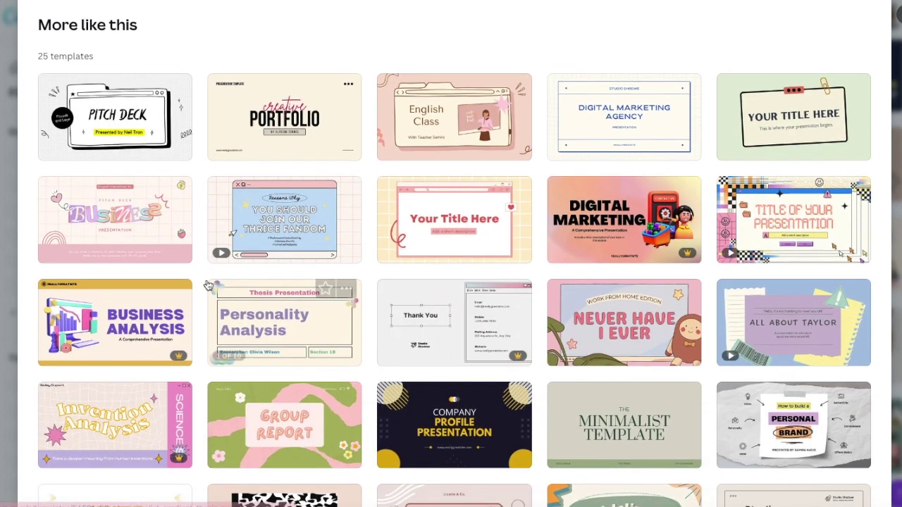
scroll(207, 282, down, 2)
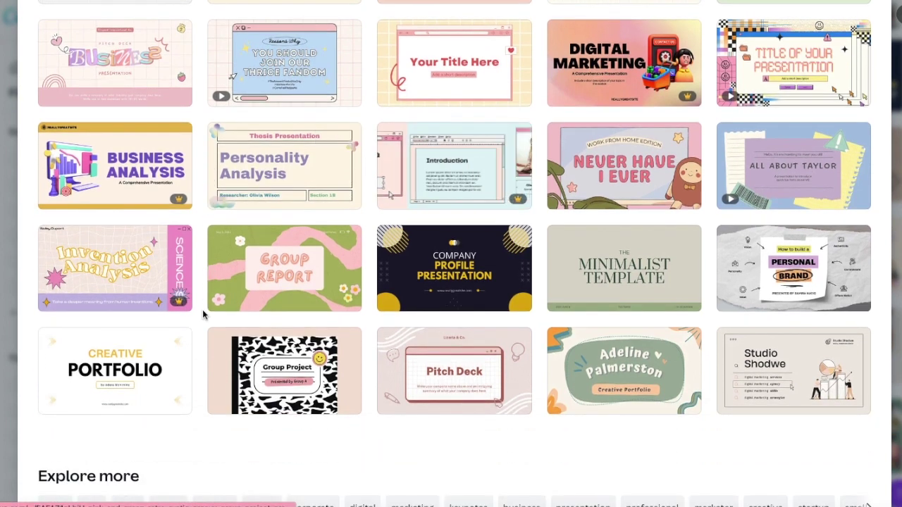
scroll(202, 314, up, 1)
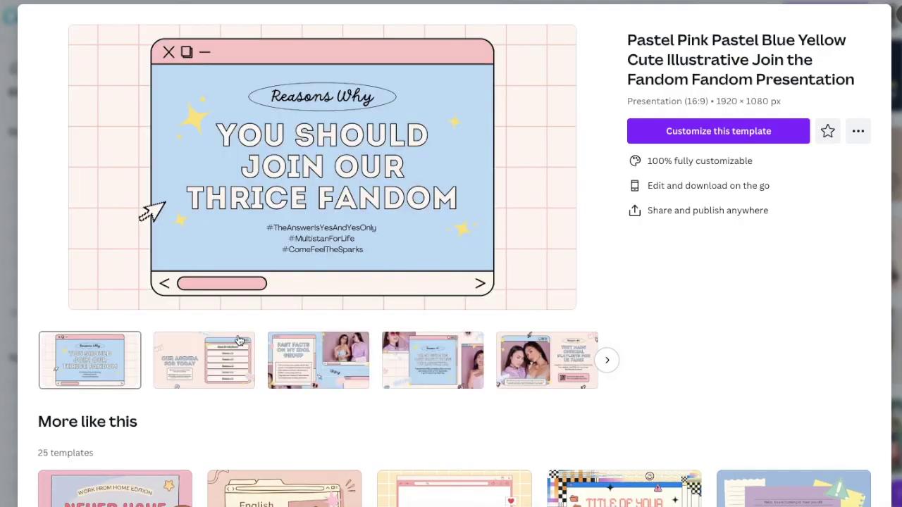
View the fandom template's Agenda, Fast Facts and Reason #1–#3 slides, then close the preview
click(196, 364)
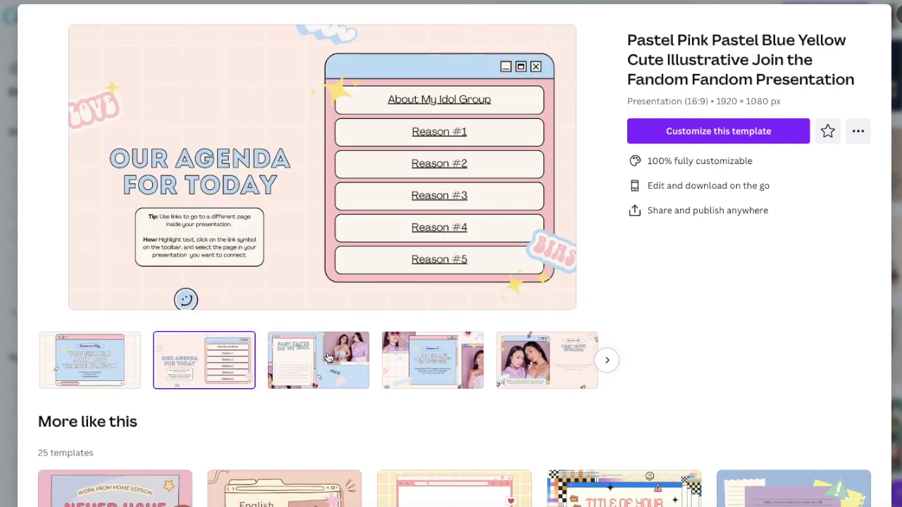
click(331, 360)
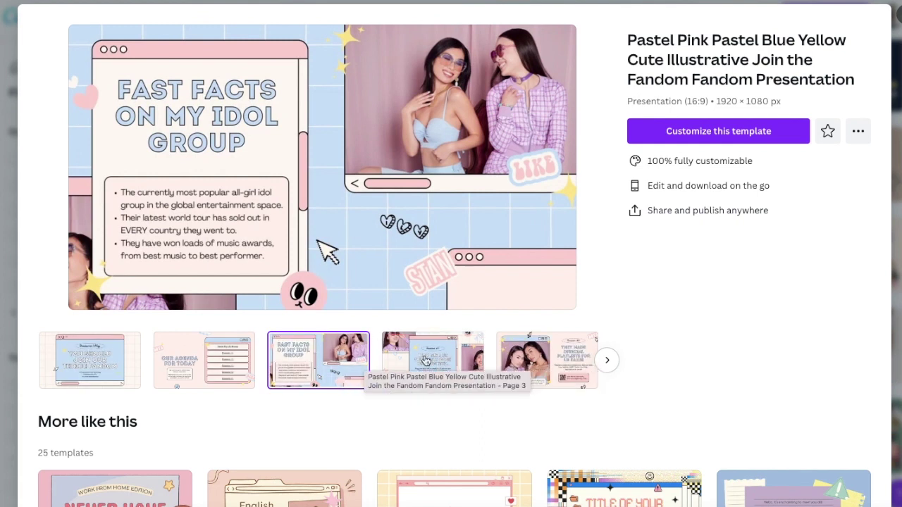
click(463, 359)
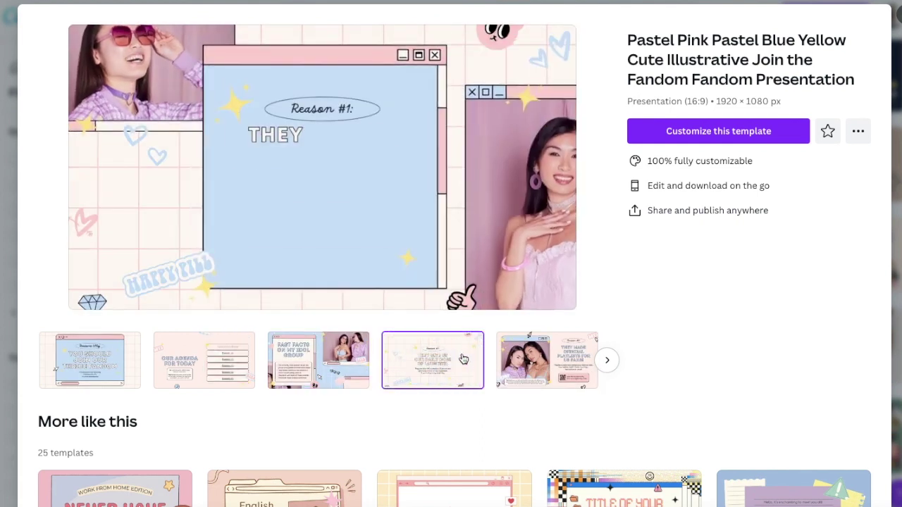
click(522, 361)
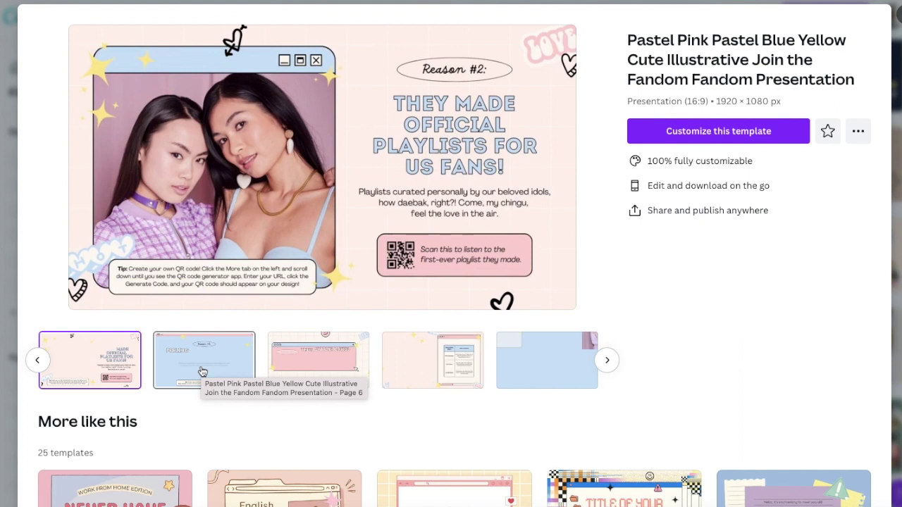
click(202, 371)
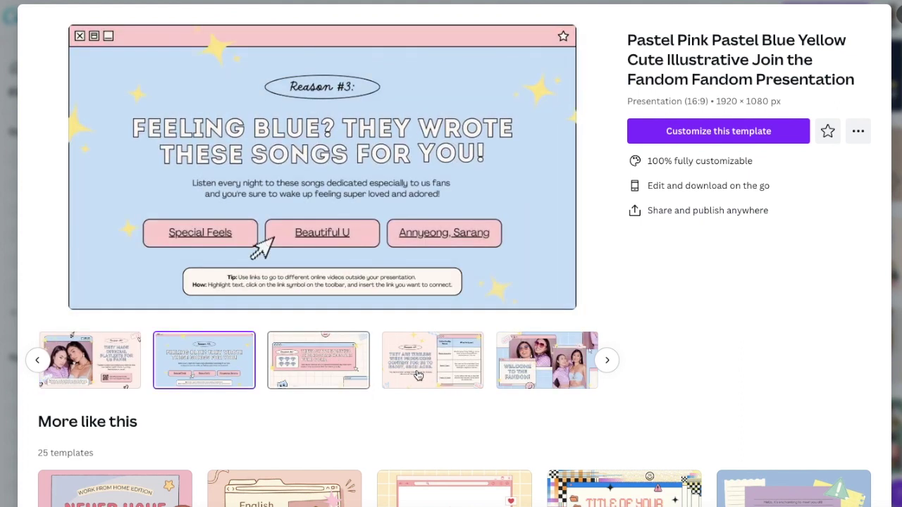
scroll(417, 374, down, 4)
scroll(418, 377, up, 4)
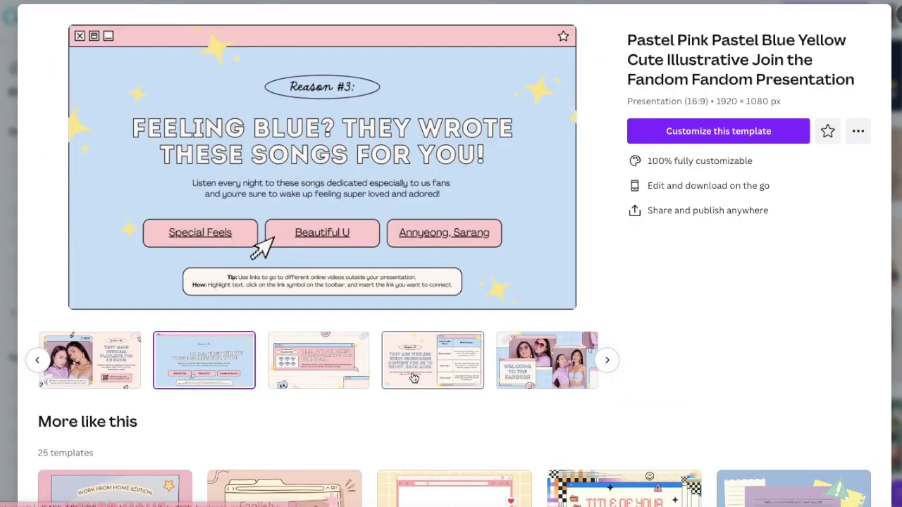
key(Escape)
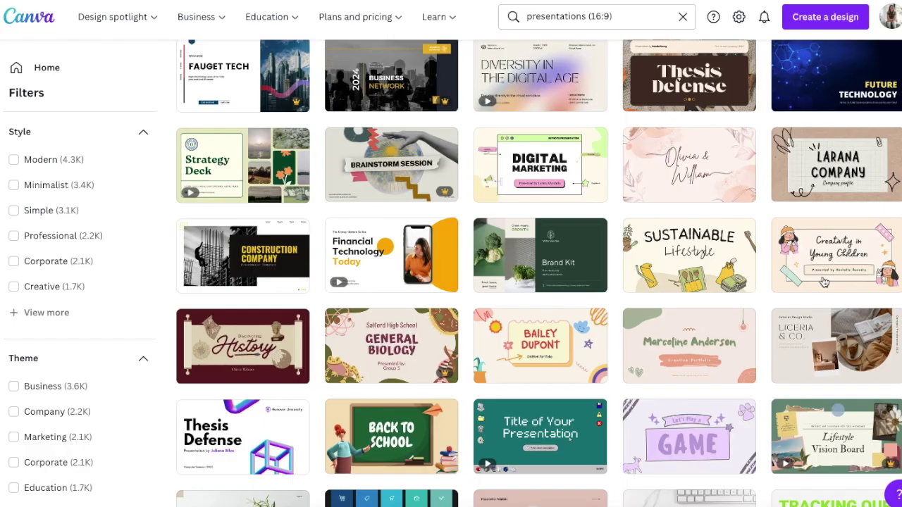
Preview the Cream and Pink Pastel Gradient Diversity Workshop Webinar template from its options menu
scroll(624, 305, up, 2)
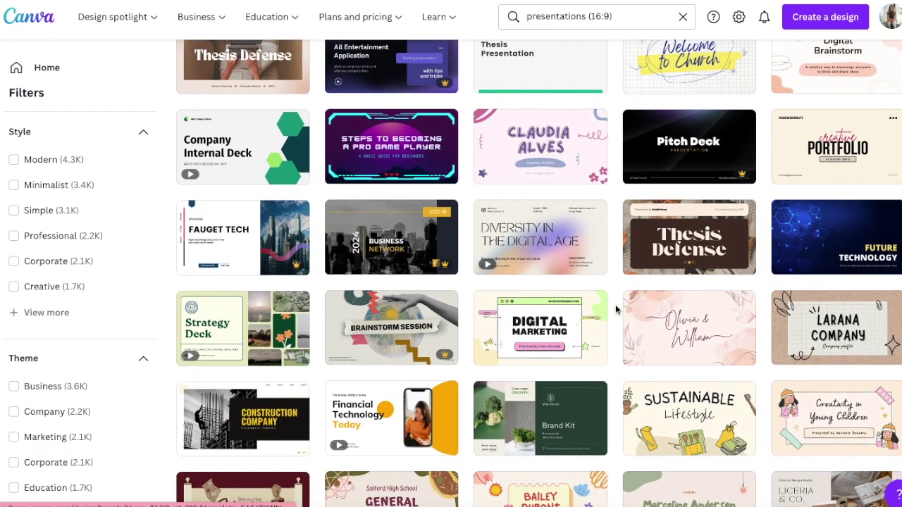
scroll(624, 306, up, 1)
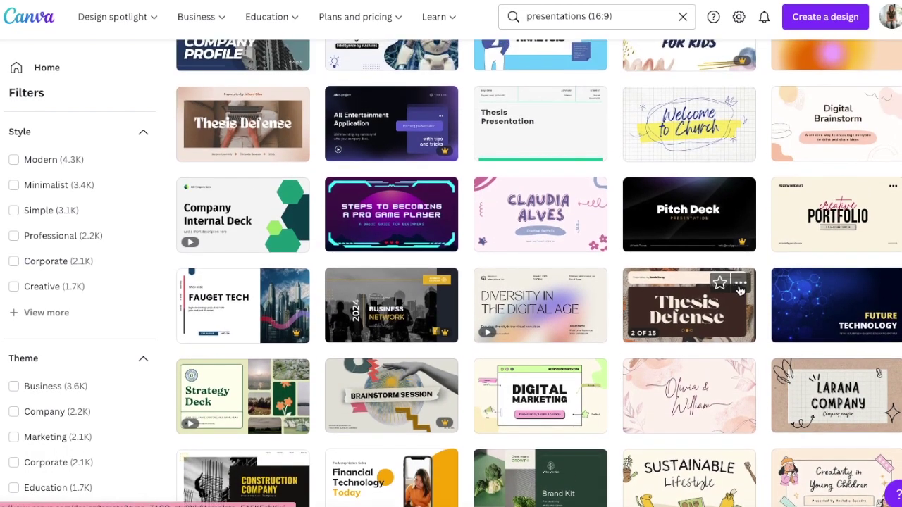
click(741, 282)
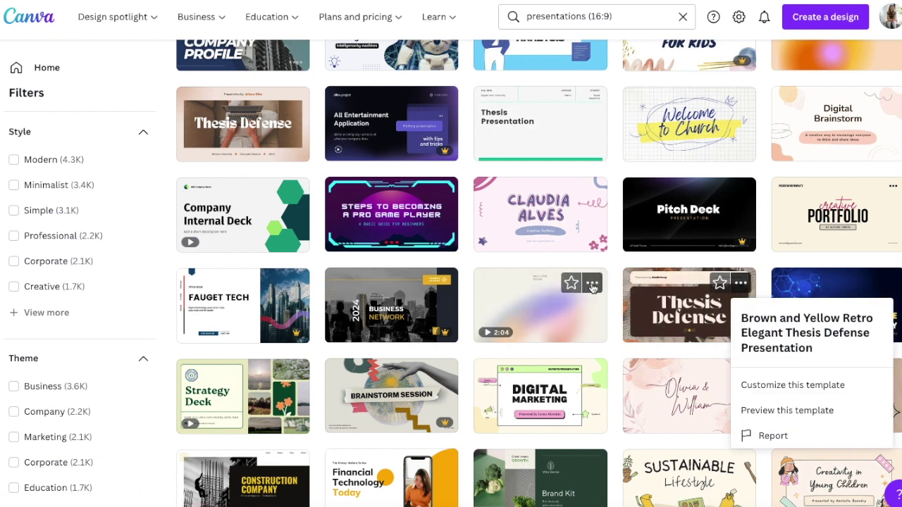
click(592, 282)
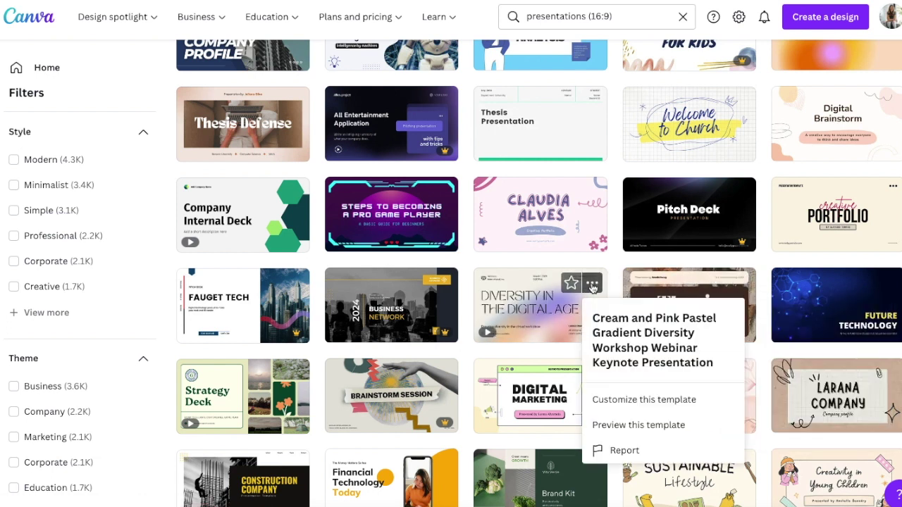
click(630, 427)
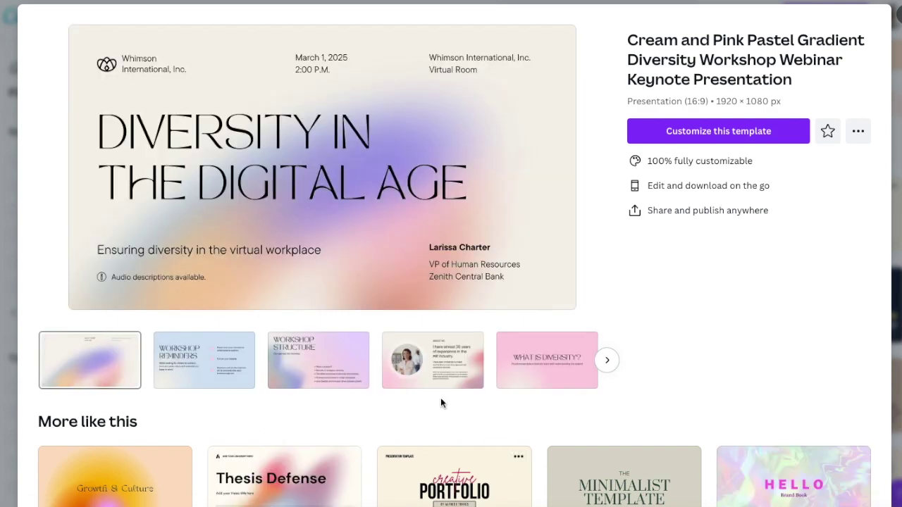
Customize the diversity workshop template as a new design and browse its 25 template pages
click(697, 134)
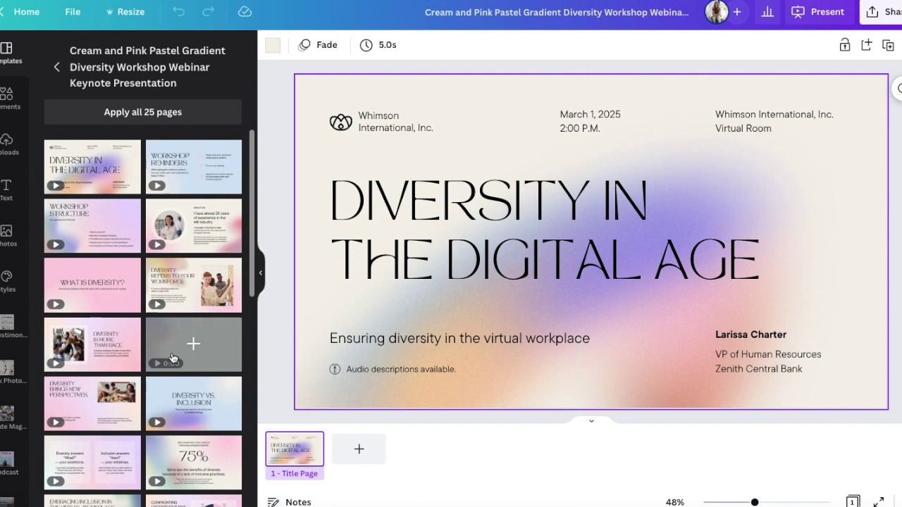
scroll(109, 248, down, 5)
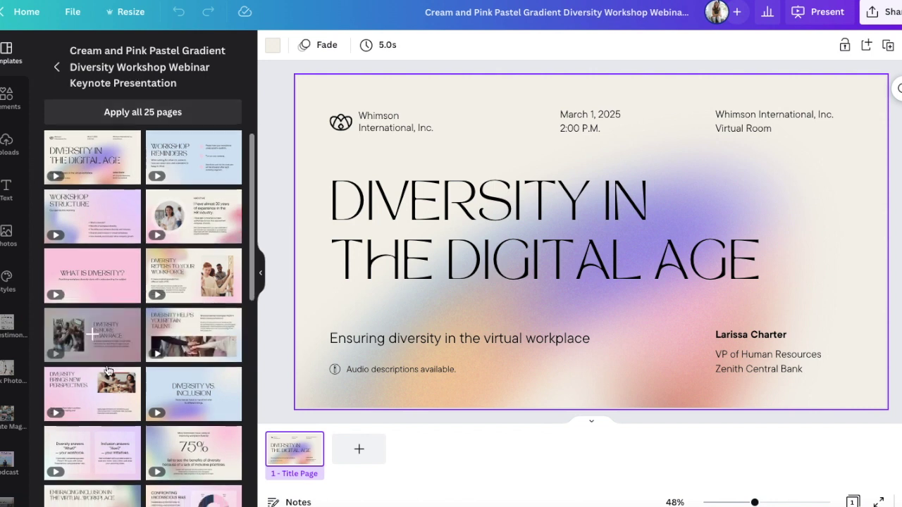
scroll(204, 374, down, 3)
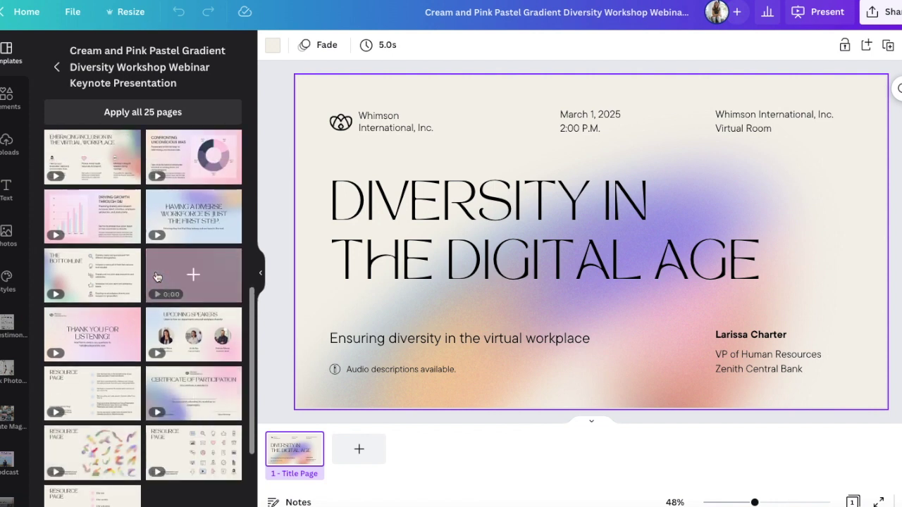
scroll(160, 275, up, 8)
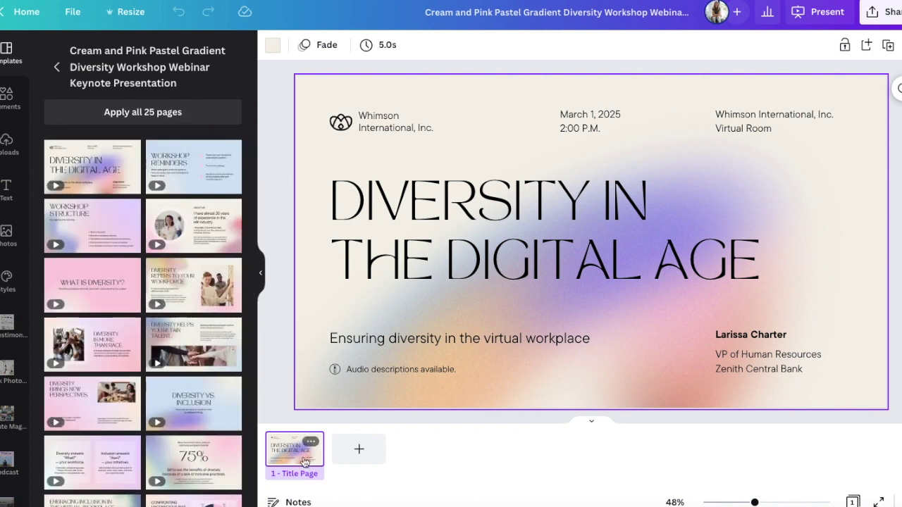
Append three pages using the Workforce, Confronting Unconscious Bias and Driving Growth Through D&I layouts
click(358, 451)
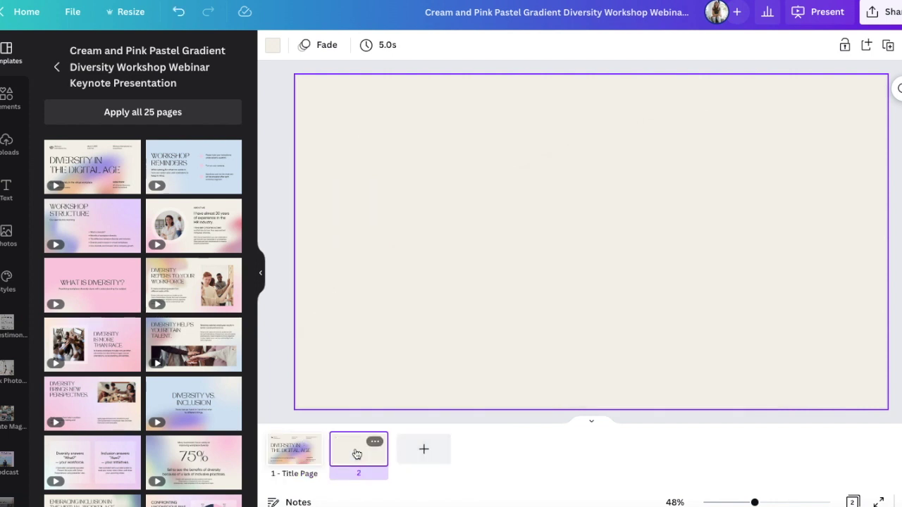
click(195, 285)
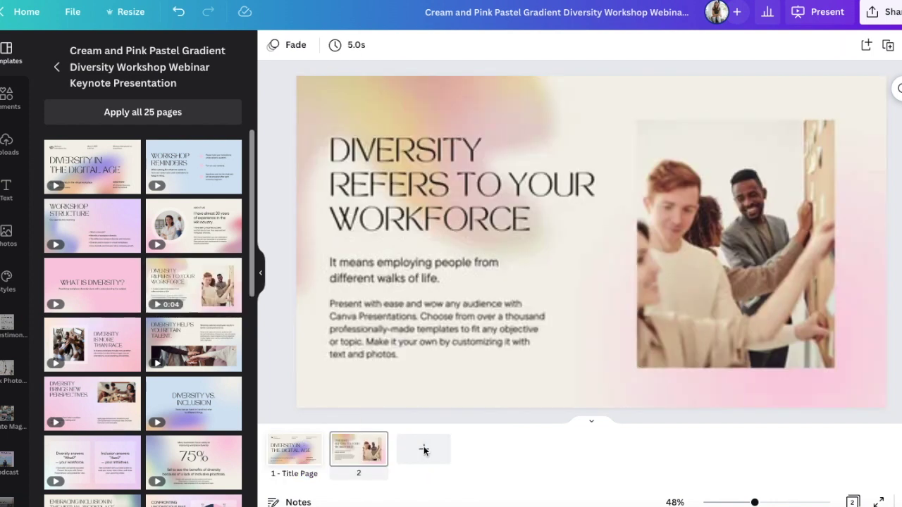
click(408, 453)
scroll(173, 426, down, 2)
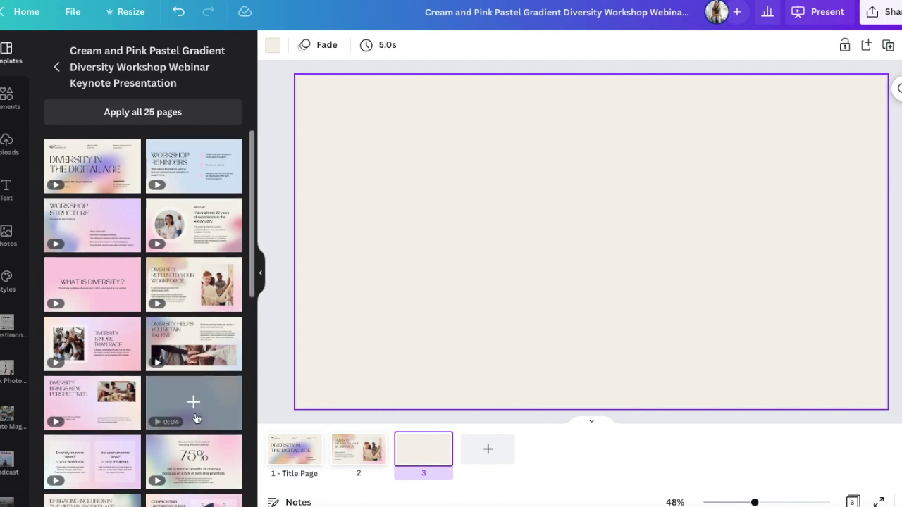
click(203, 403)
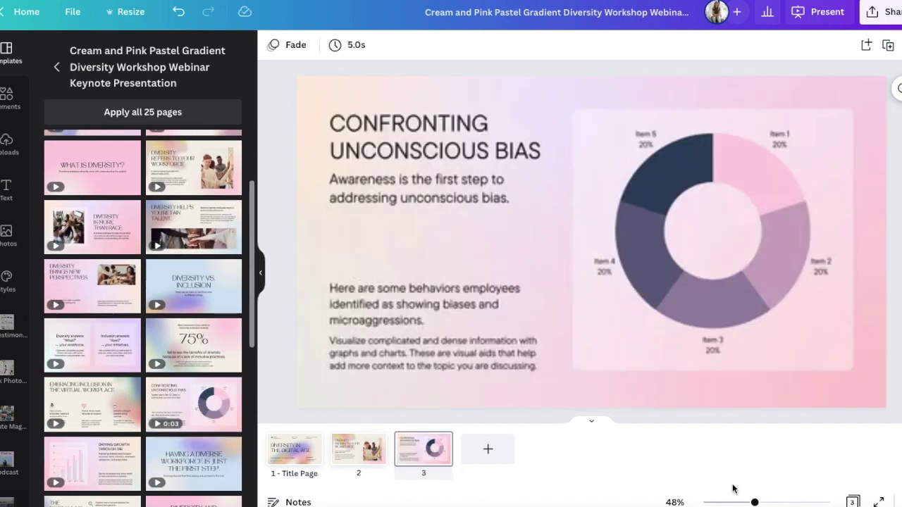
click(486, 449)
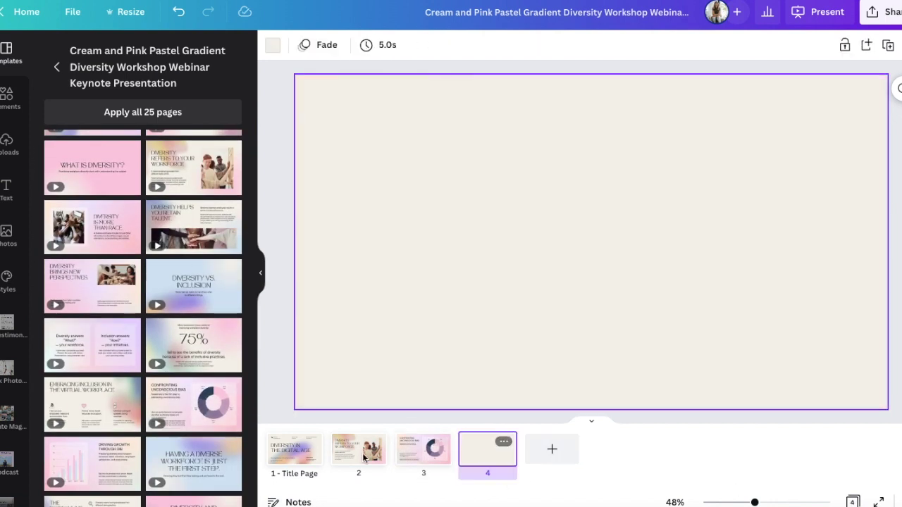
click(96, 461)
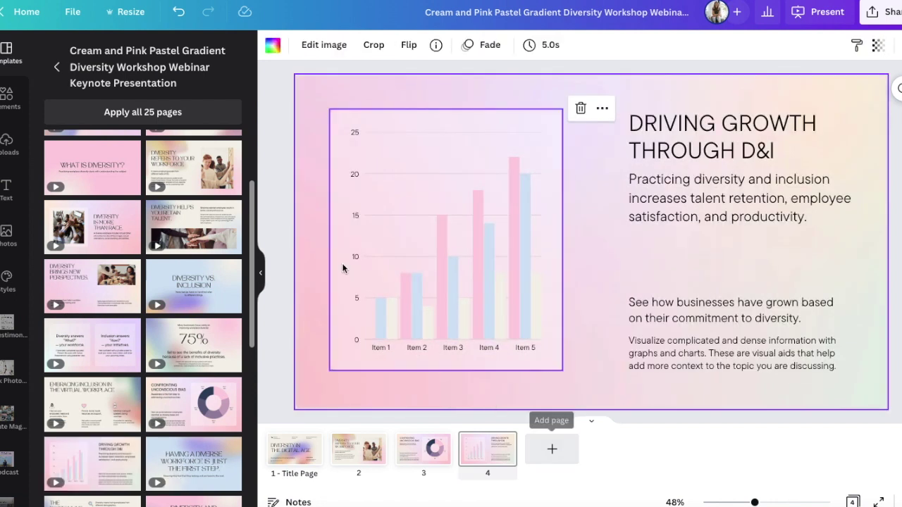
Delete the leftover template text so slide 4's subheading reads only 'I want to say!'
click(699, 144)
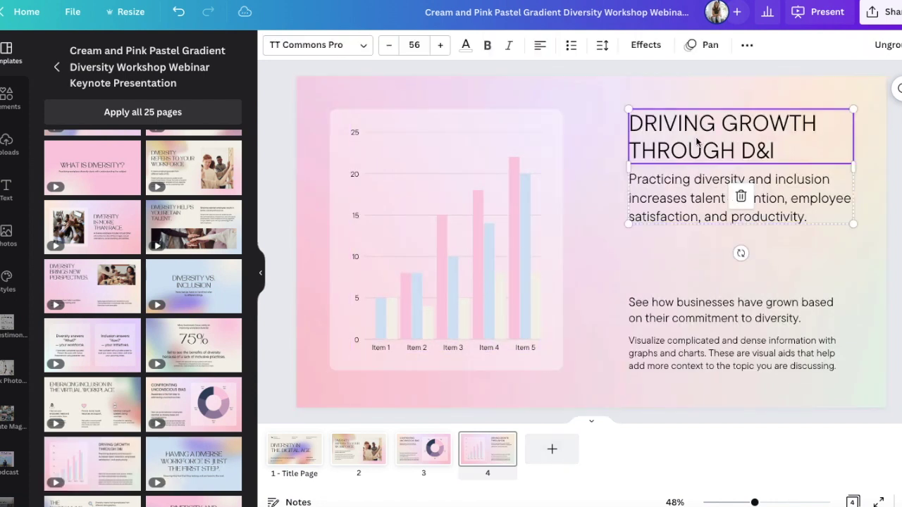
double_click(700, 144)
double_click(651, 204)
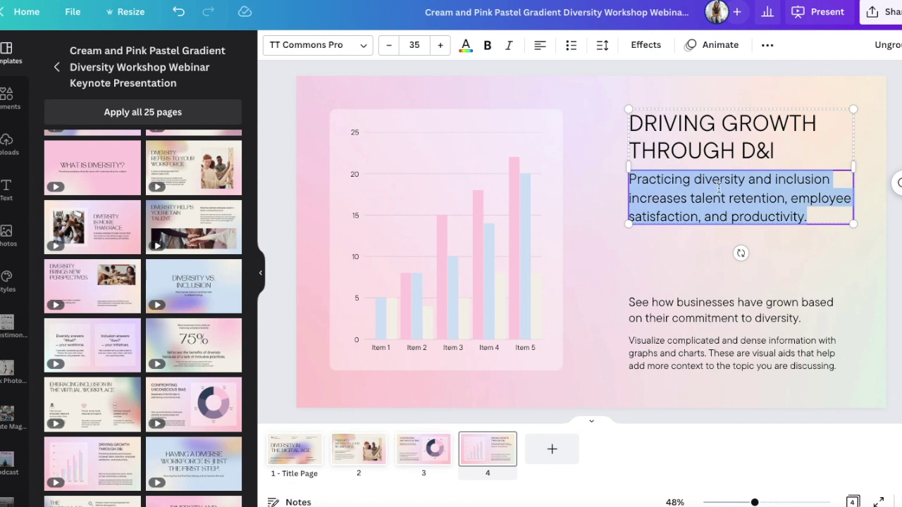
key(BackSpace)
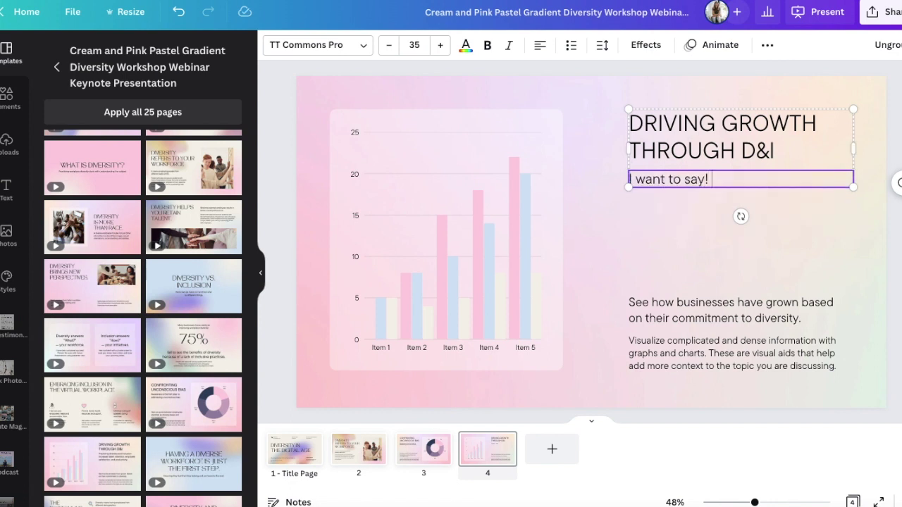
click(690, 240)
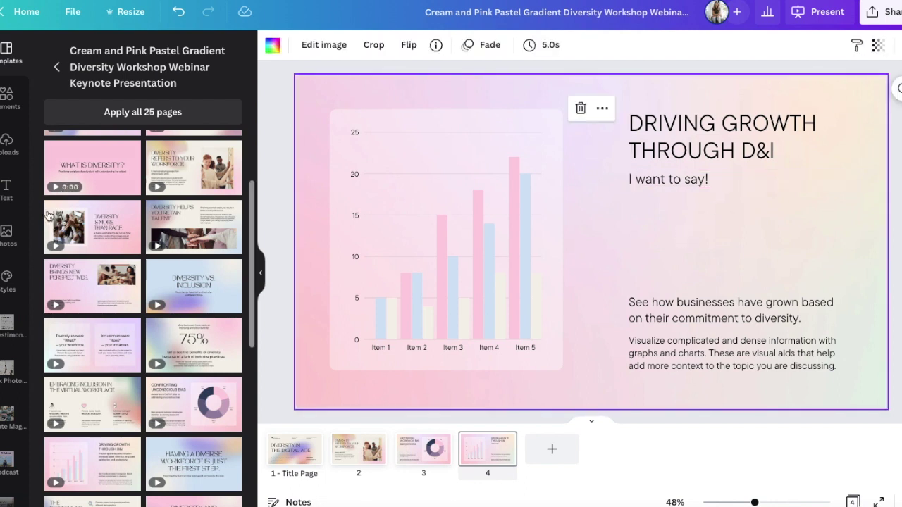
Select slide 2's group photo and search Photos for 'woman at work'
click(5, 236)
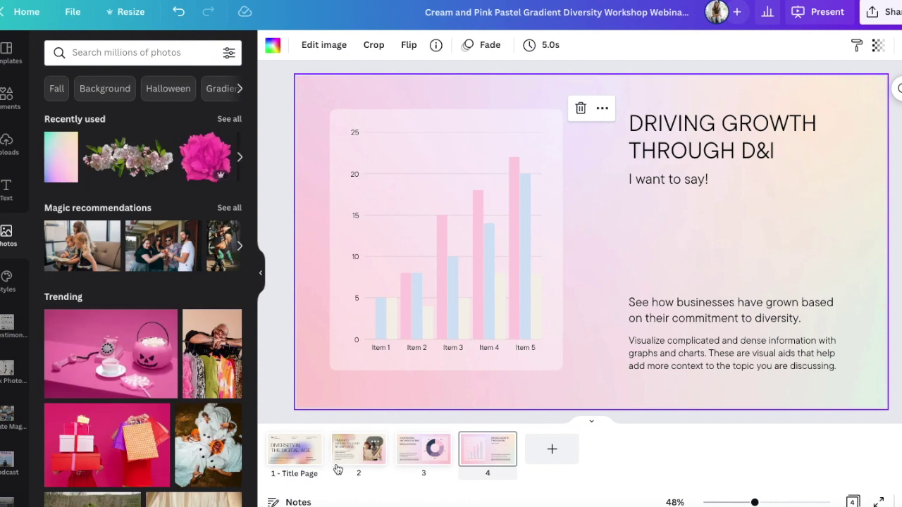
click(359, 455)
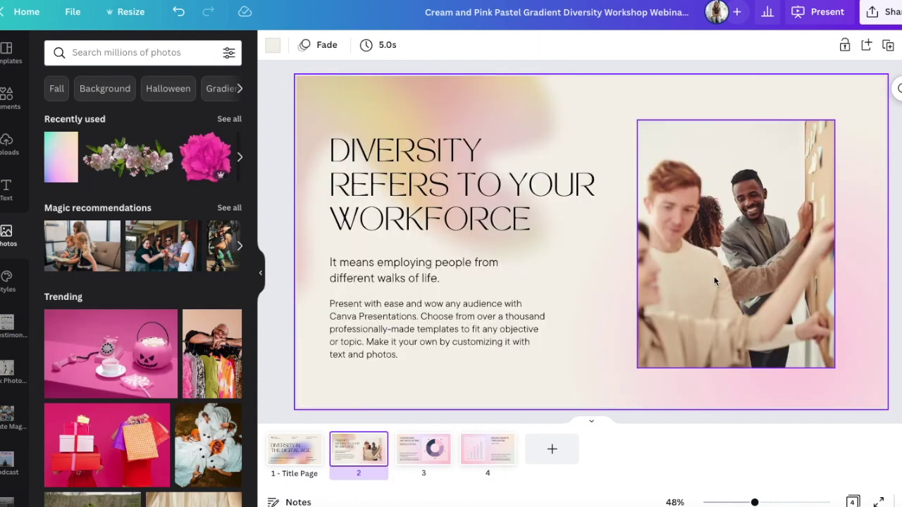
click(759, 246)
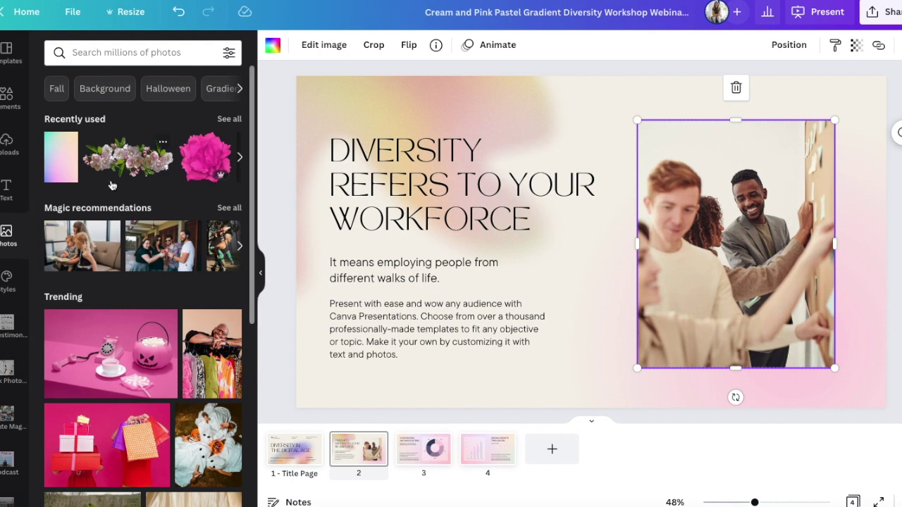
click(131, 52)
text(woman at work)
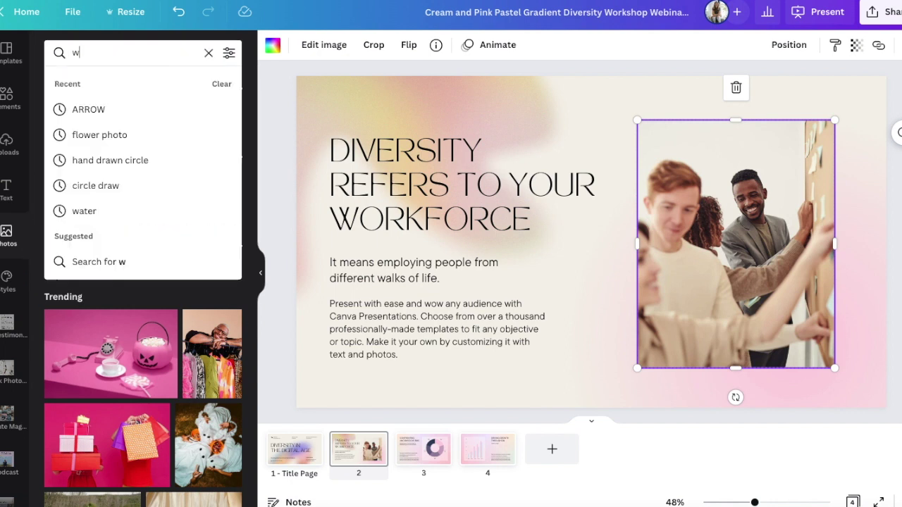
key(Return)
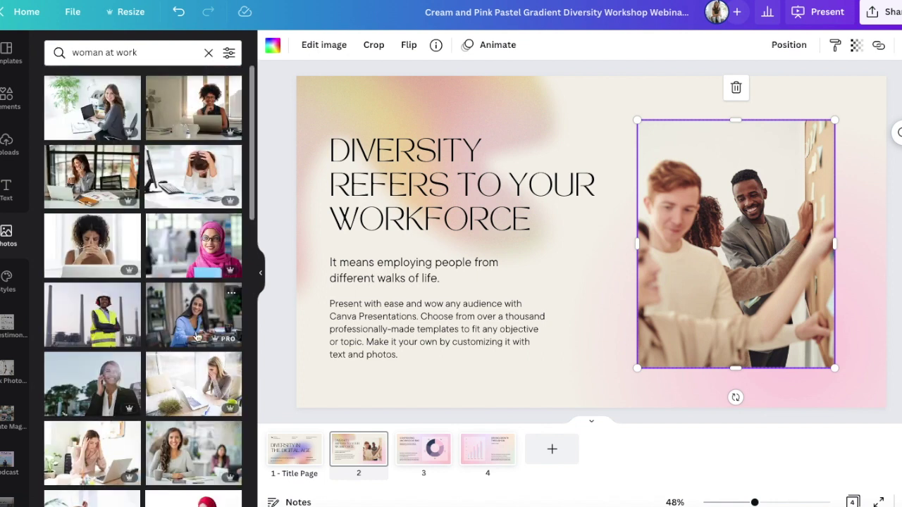
scroll(192, 339, down, 5)
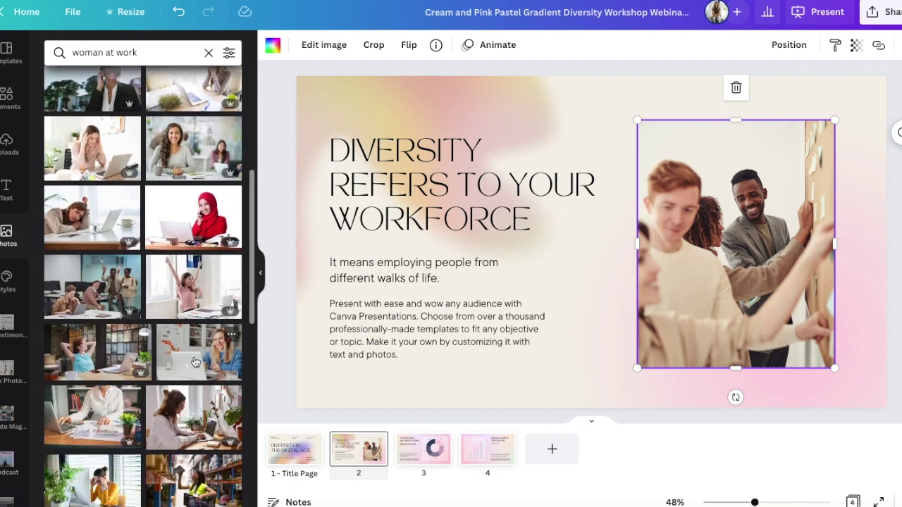
Replace the group photo with the woman-at-laptop photo and adjust its crop
drag(196, 362, 691, 269)
double_click(731, 274)
click(690, 93)
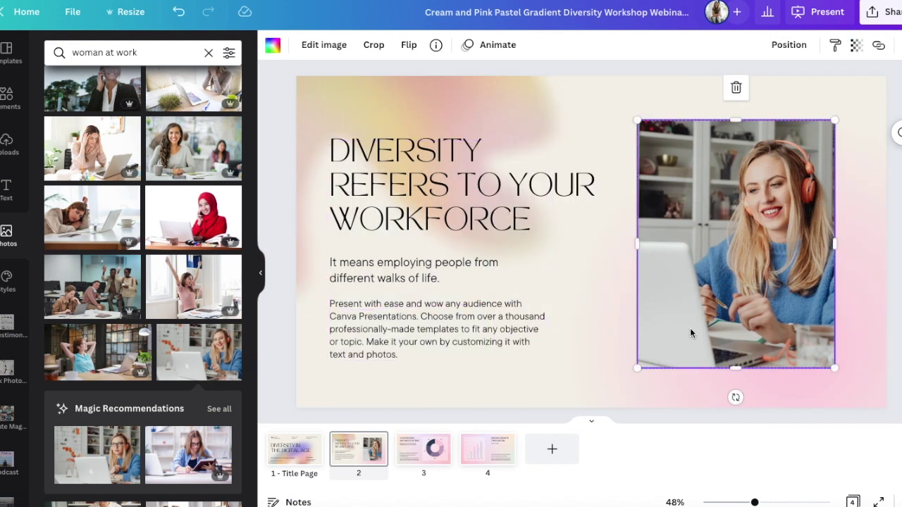
click(282, 379)
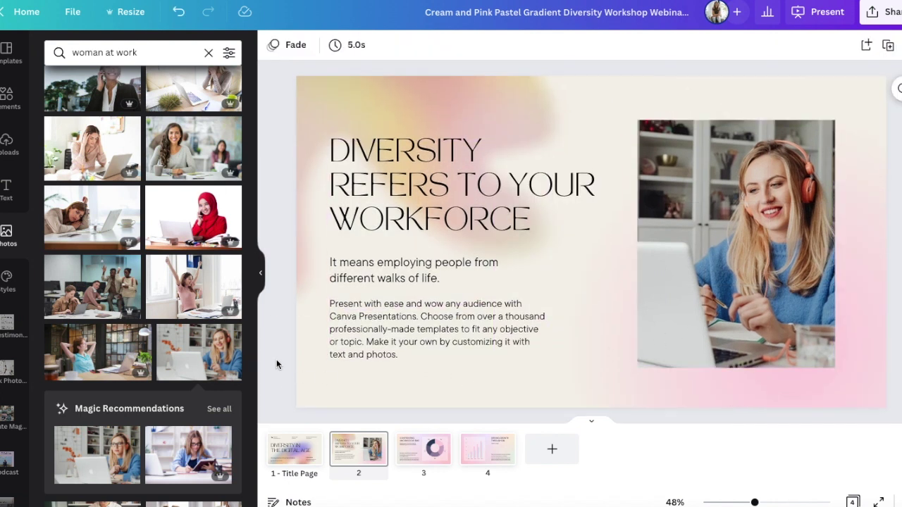
click(260, 273)
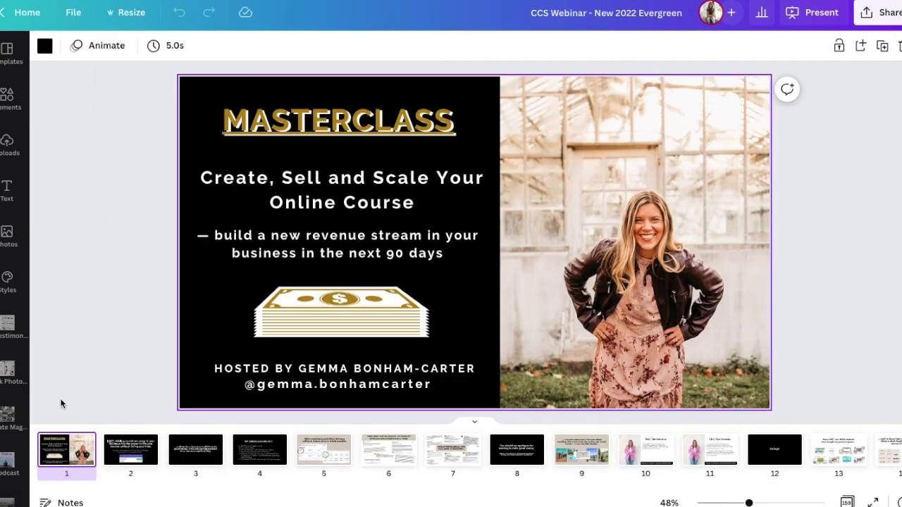
mouse_move(59, 443)
click(847, 502)
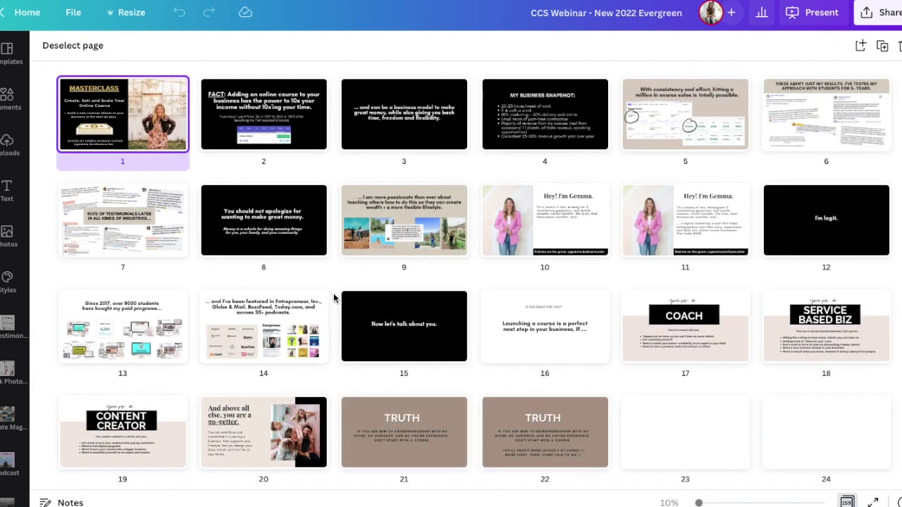
scroll(334, 303, down, 6)
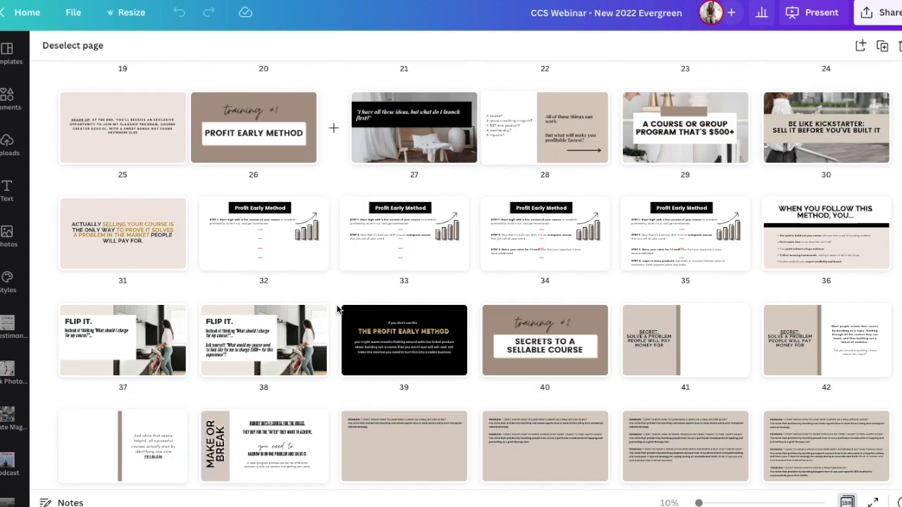
scroll(337, 308, down, 3)
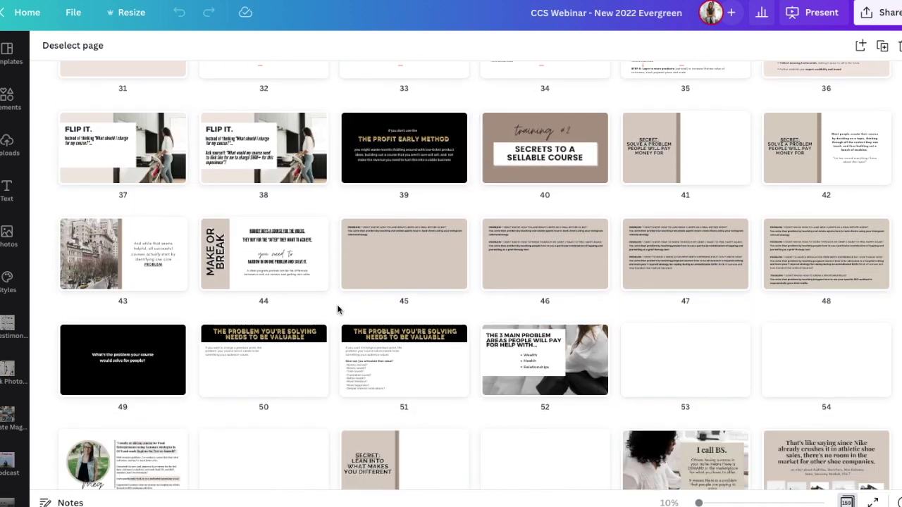
scroll(337, 305, down, 2)
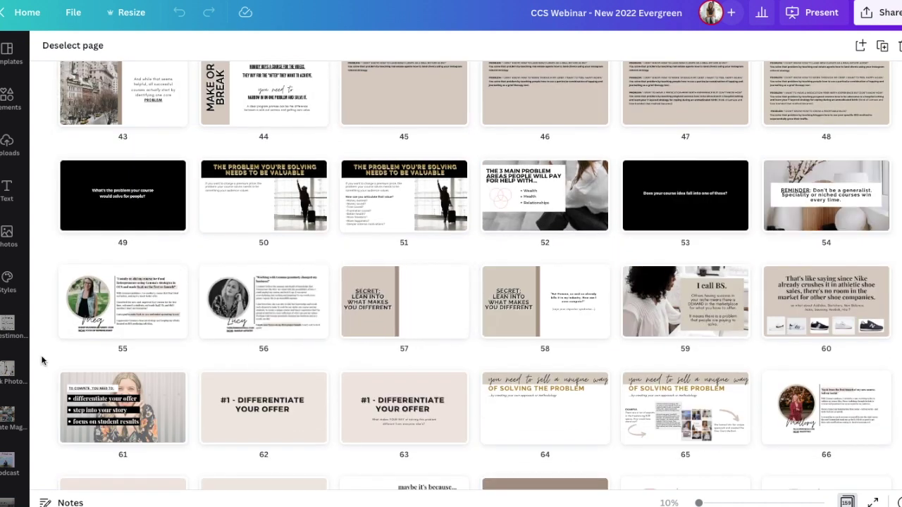
scroll(43, 355, down, 5)
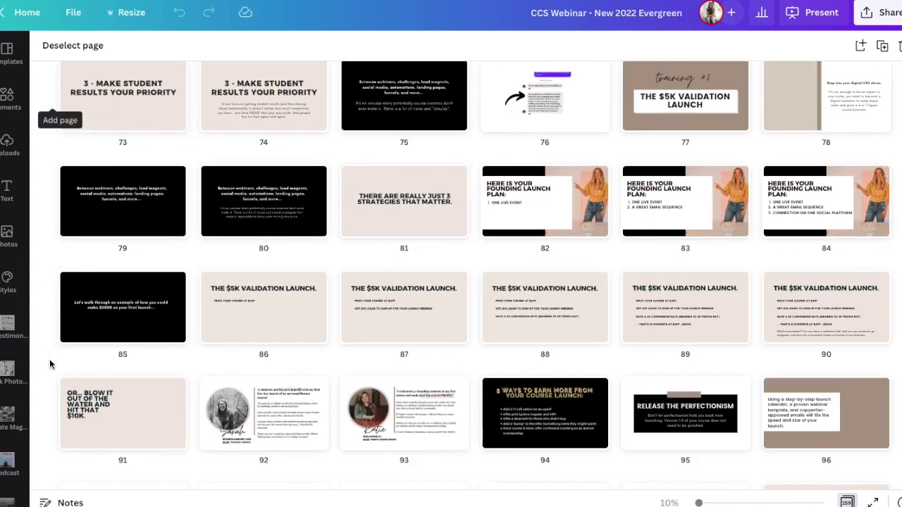
scroll(51, 364, down, 5)
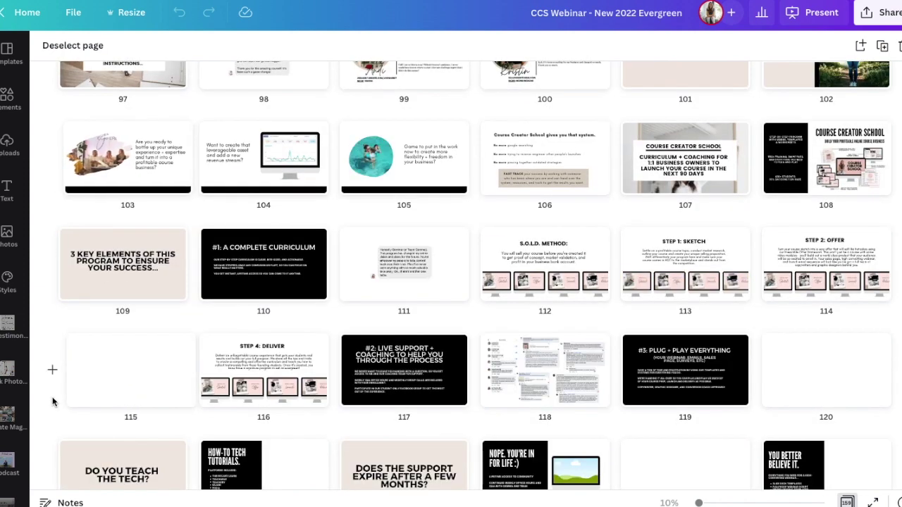
scroll(43, 395, down, 5)
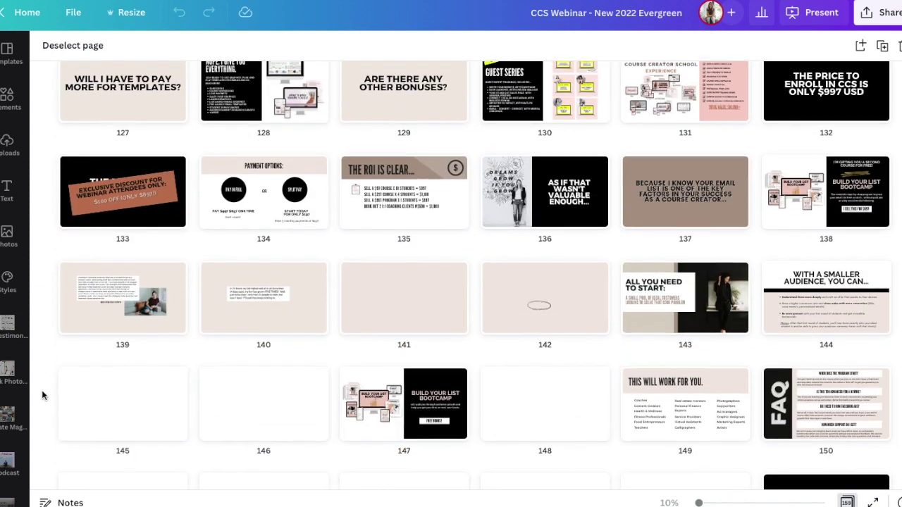
scroll(42, 391, down, 3)
scroll(49, 381, up, 4)
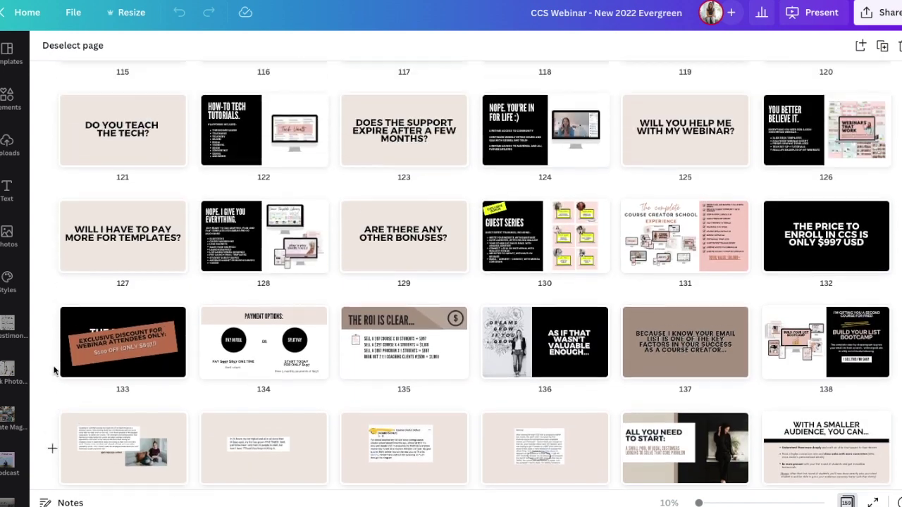
scroll(54, 371, up, 8)
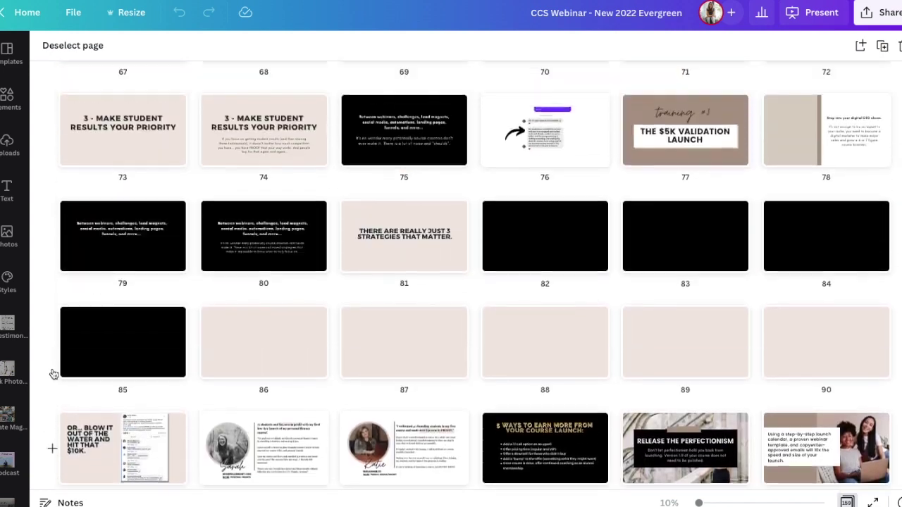
scroll(49, 374, up, 8)
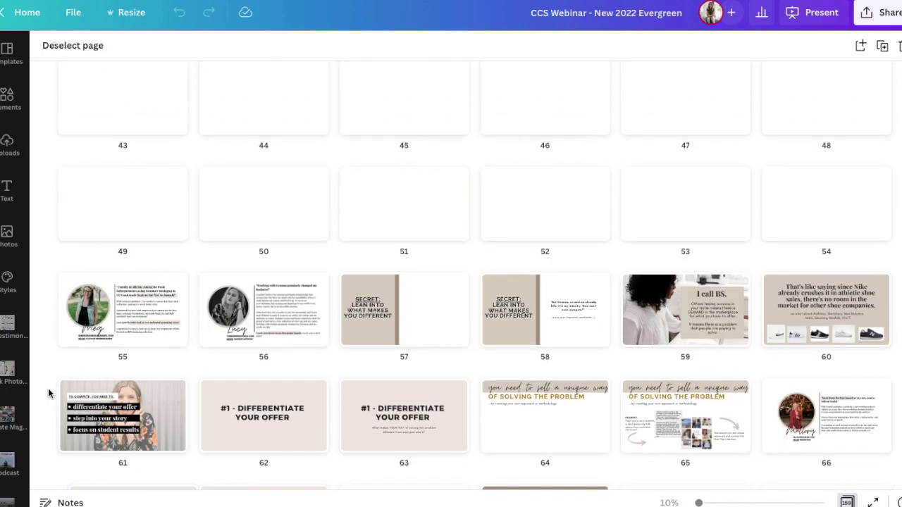
scroll(46, 389, up, 12)
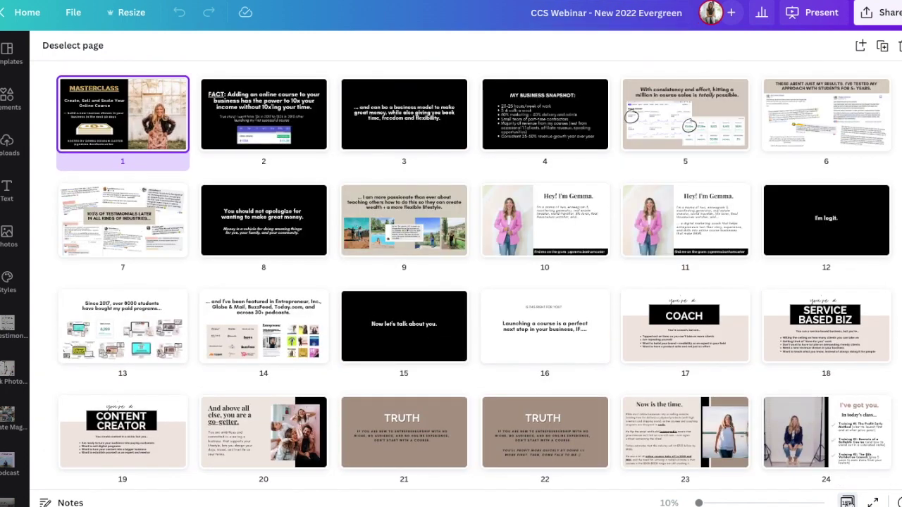
click(847, 502)
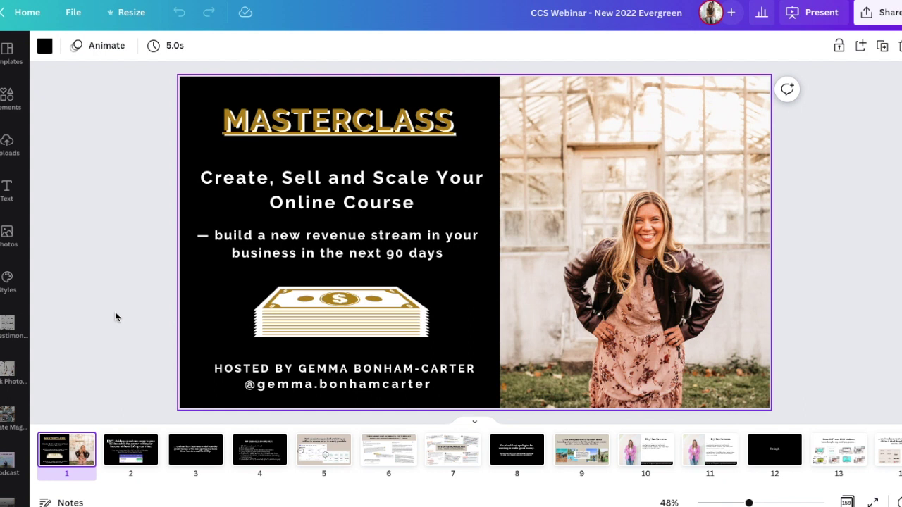
Jump to the FACT slide on page 2 and step through slides 3 to 8
click(138, 457)
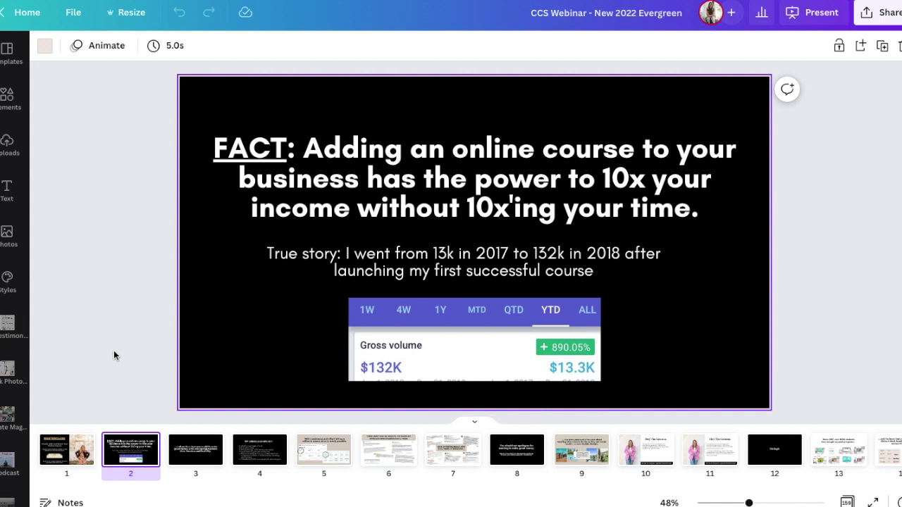
key(Right)
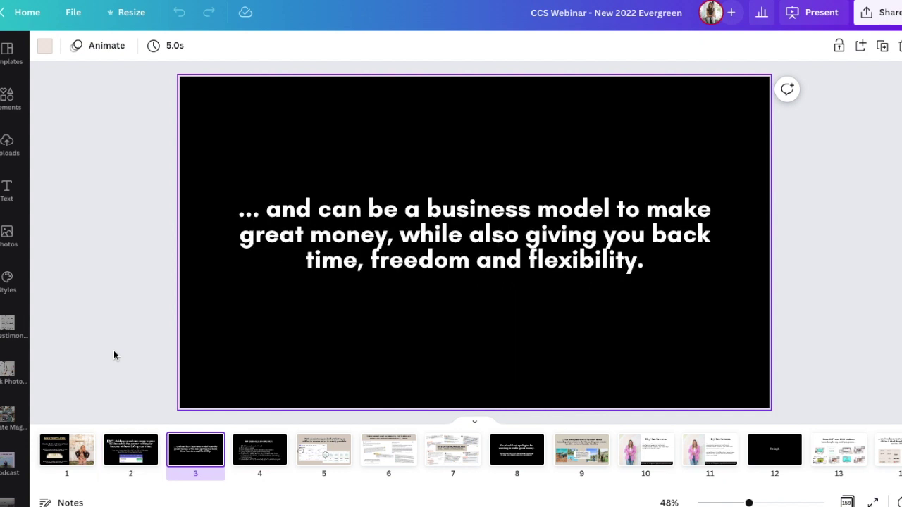
key(Right)
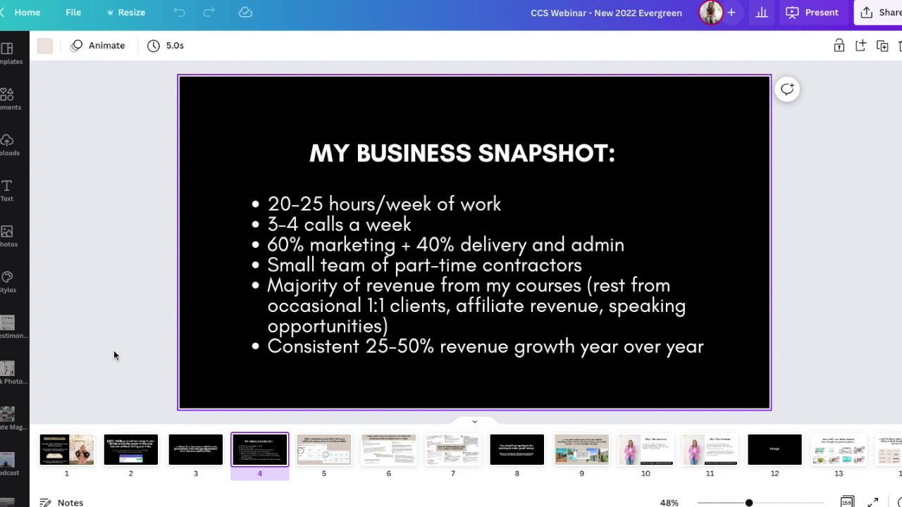
key(Right)
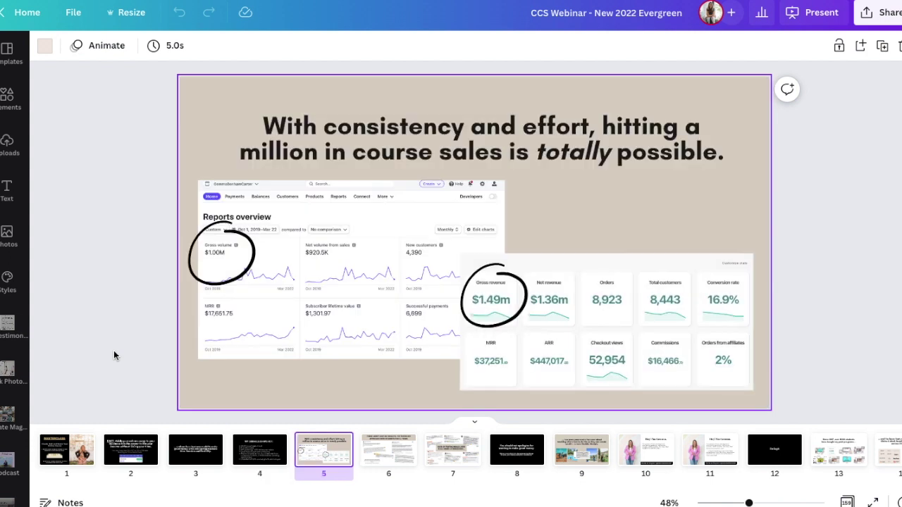
key(Right)
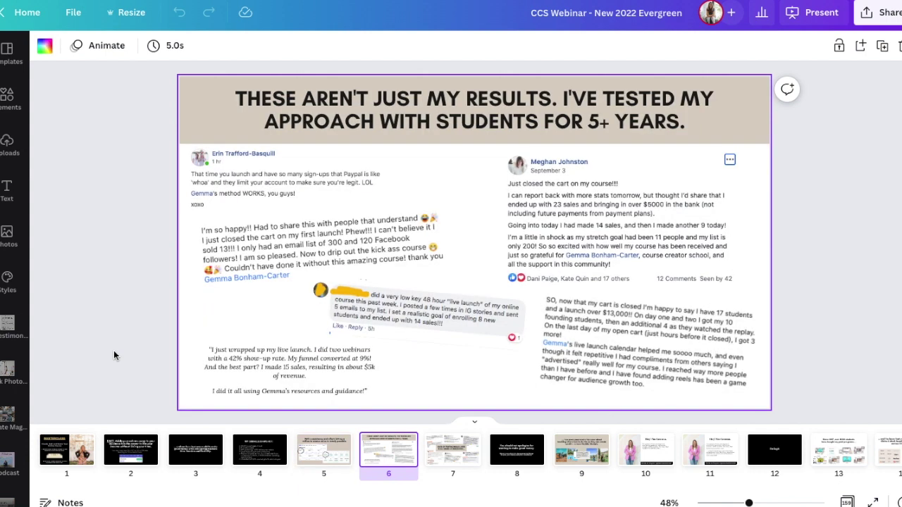
key(Right)
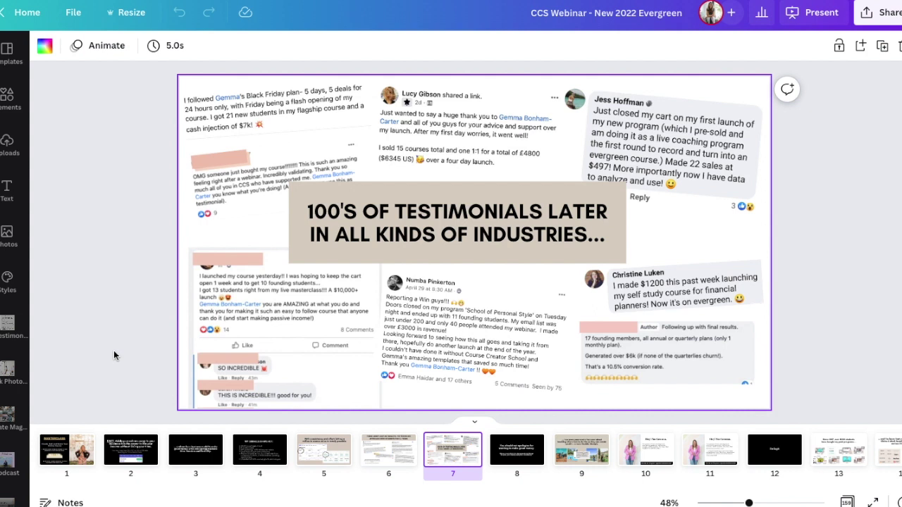
key(Right)
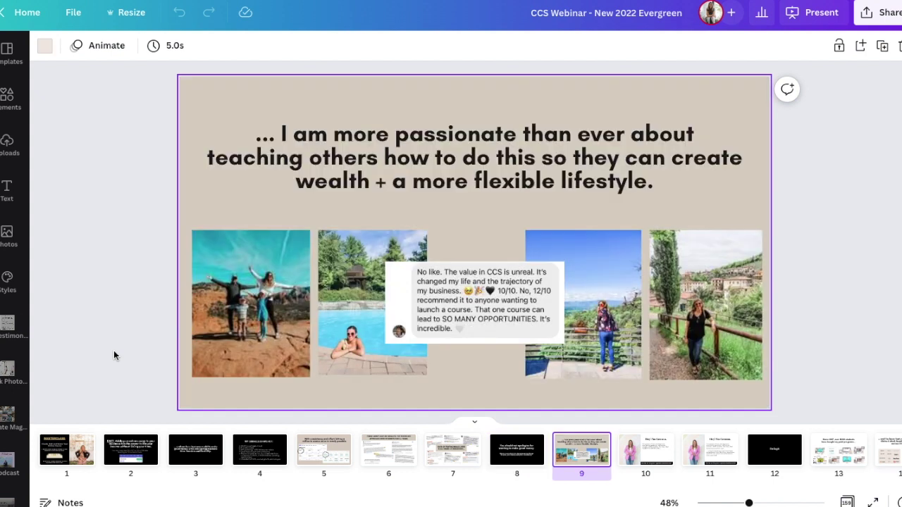
Page through slides 10 to 20, from the self-introduction slide to the go-getter slide
key(Down)
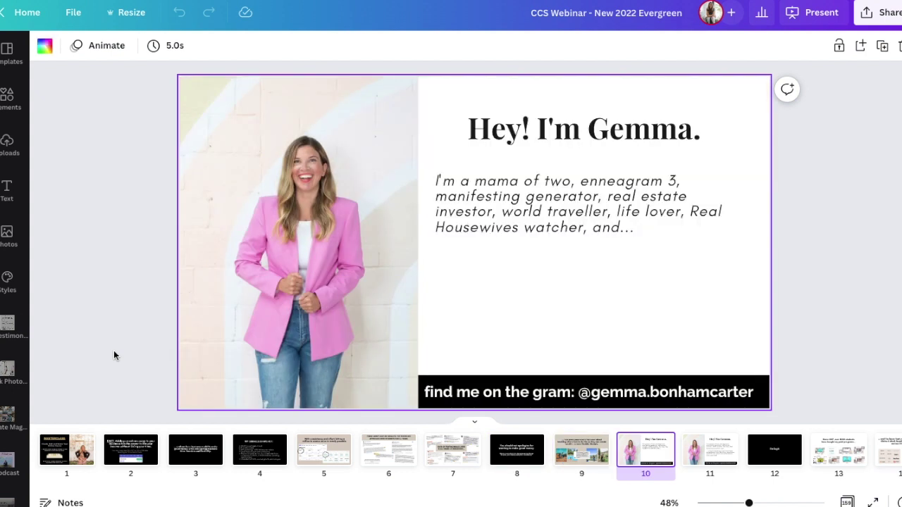
key(Down)
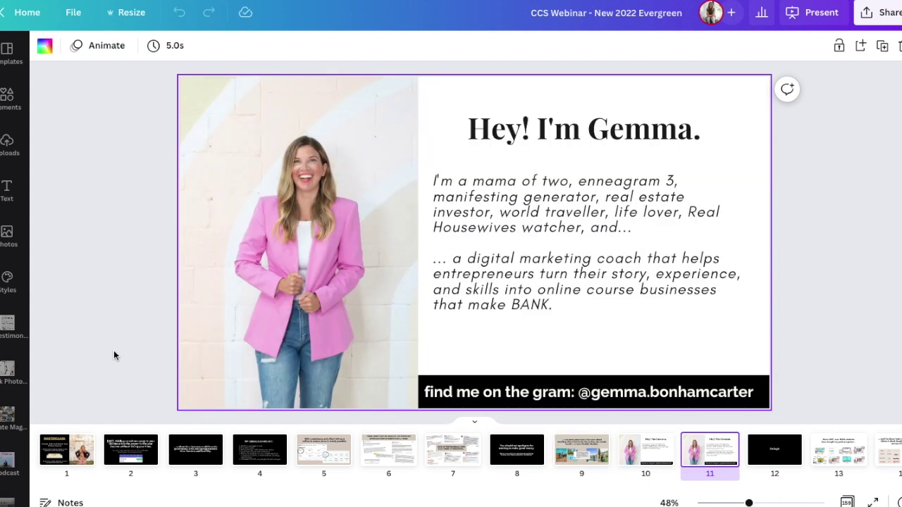
key(Down)
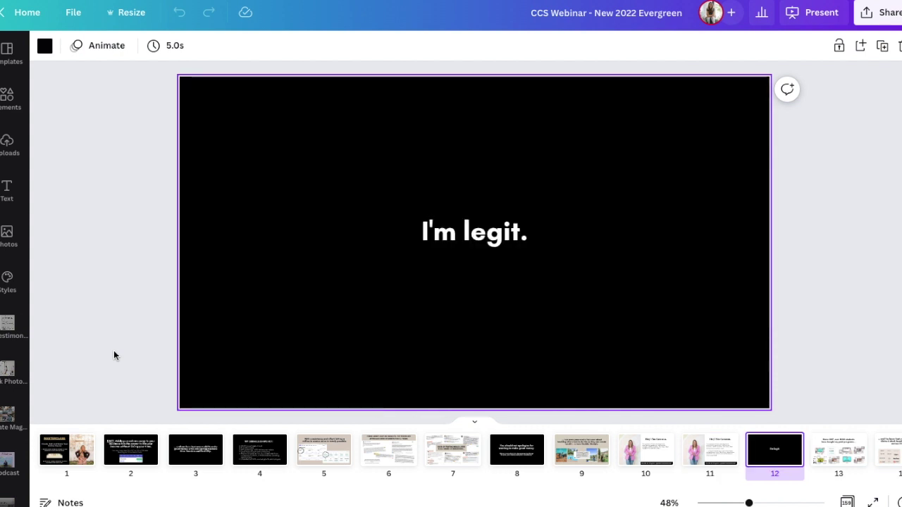
key(Down)
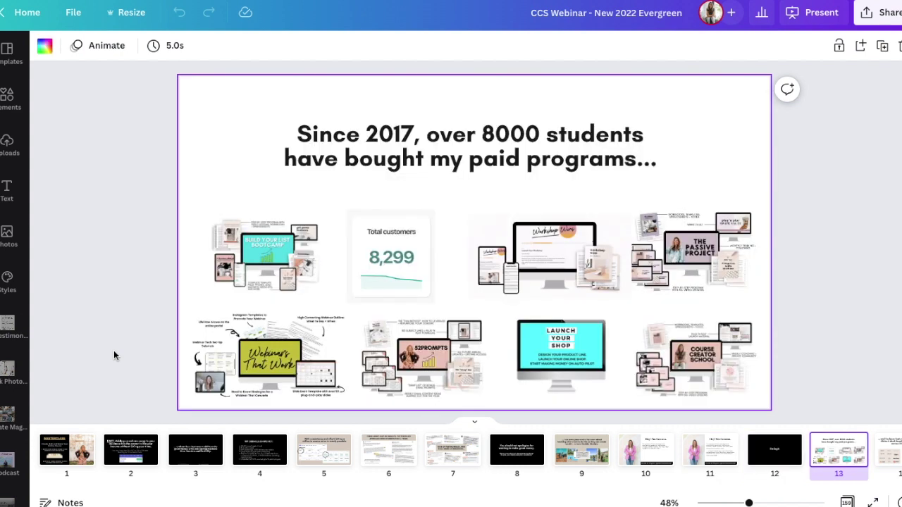
key(Down)
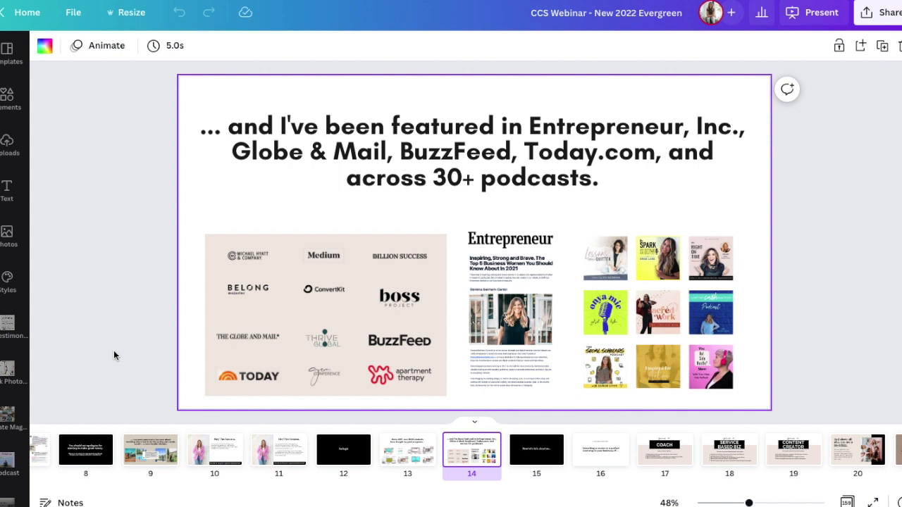
key(Down)
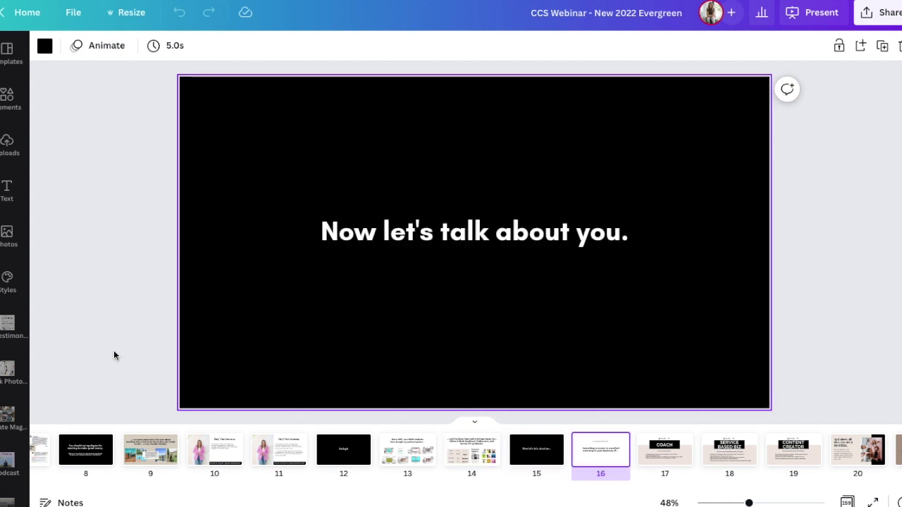
key(Down)
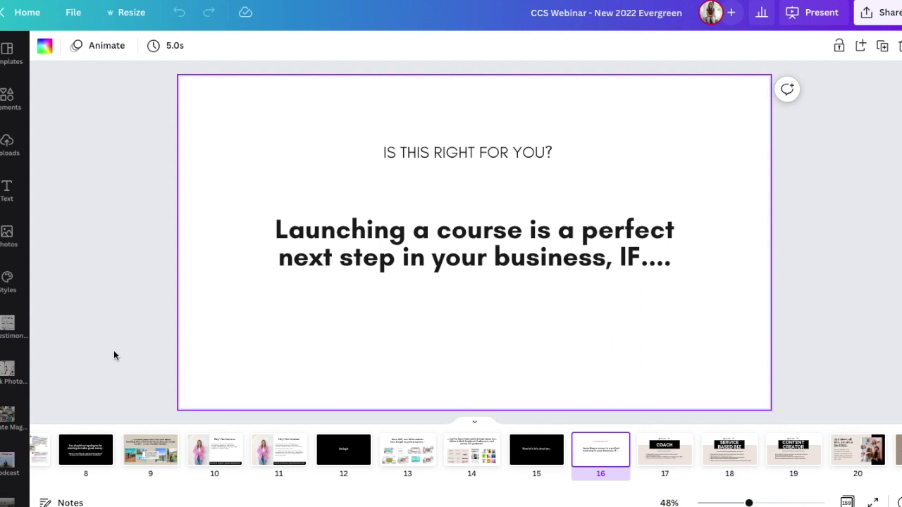
key(Down)
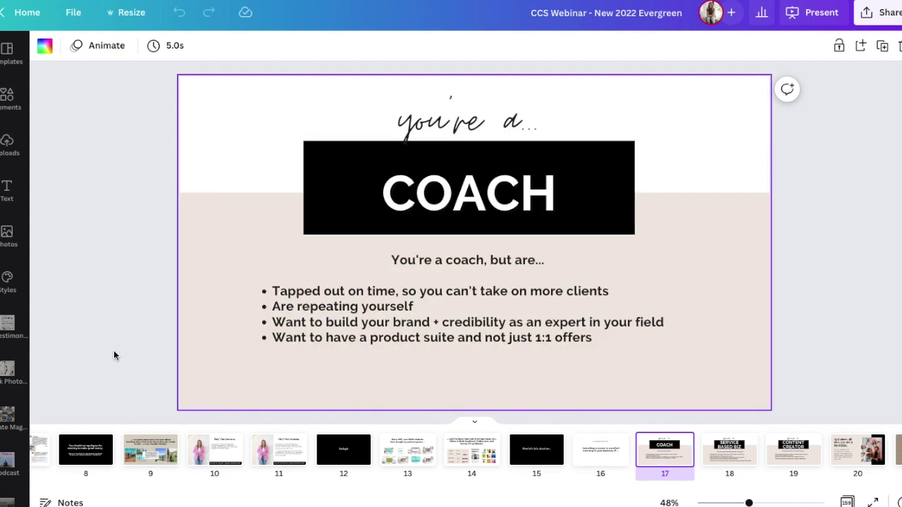
key(Down)
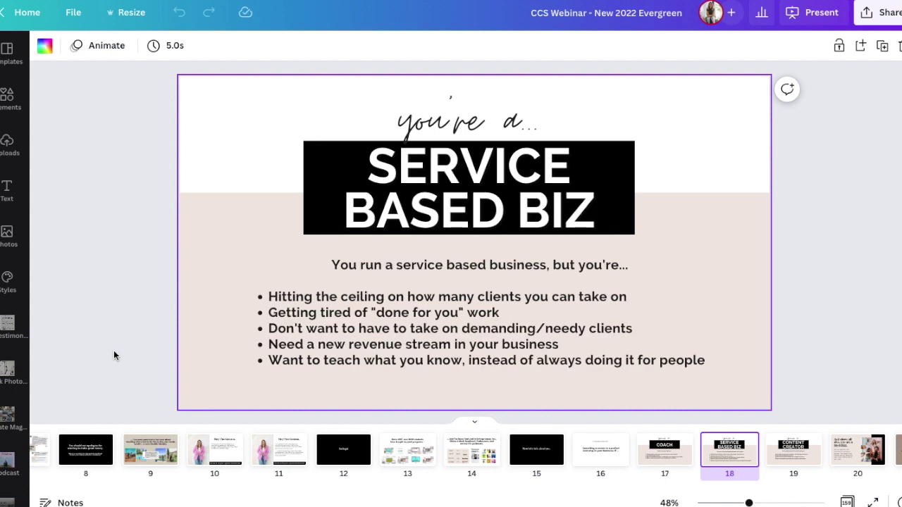
key(Down)
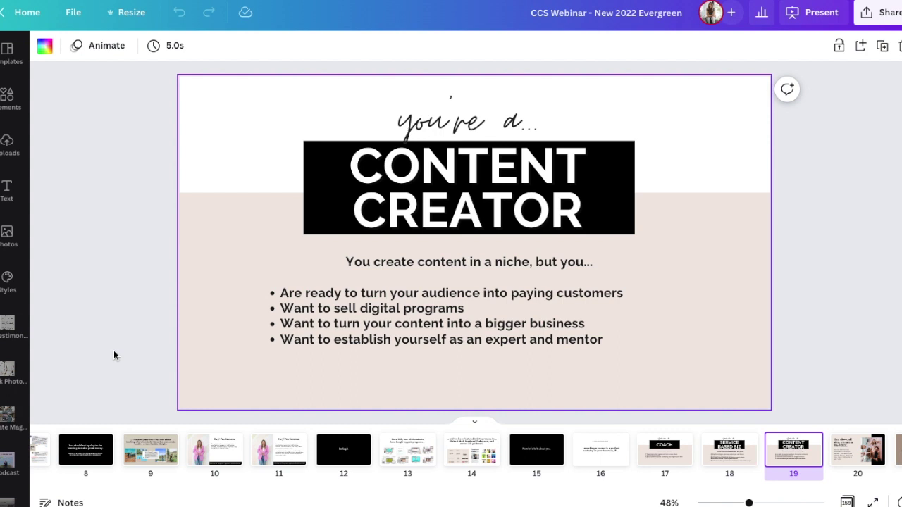
key(Down)
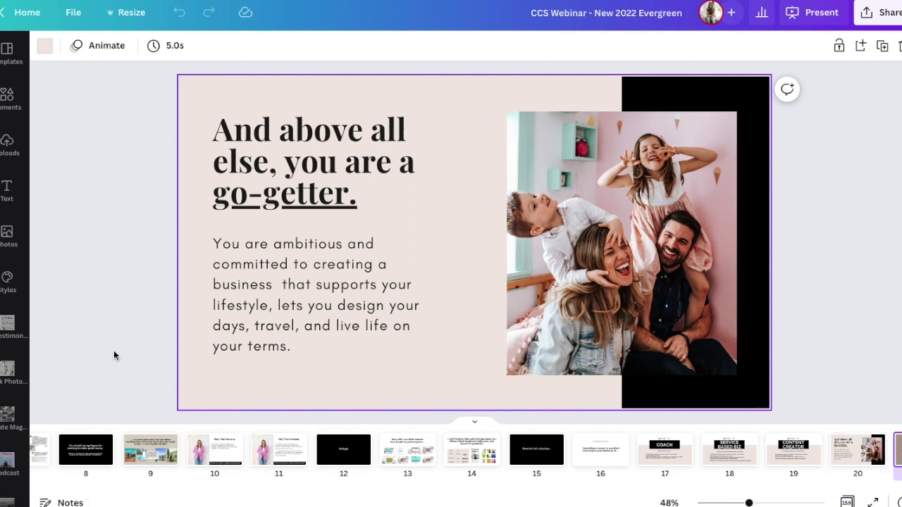
Advance from the first TRUTH slide through 'I've got you.' to the HEADS UP slide
key(Down)
key(Down)
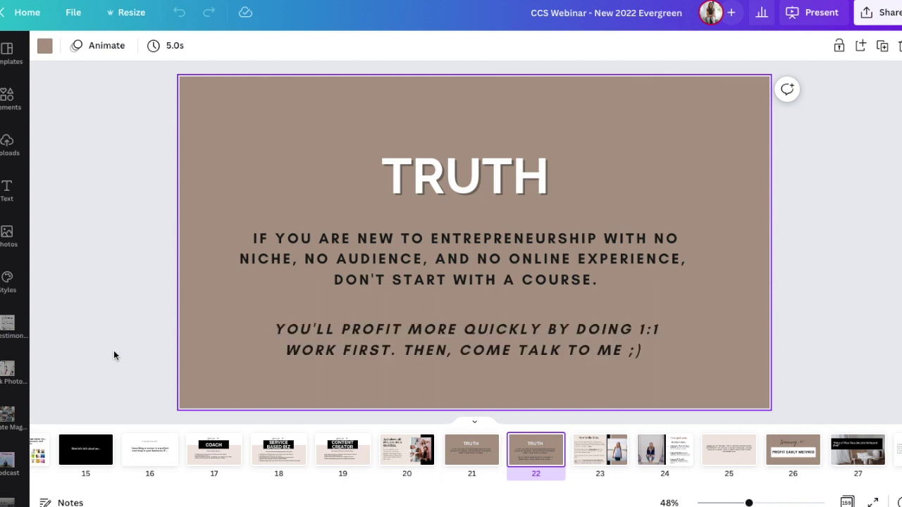
key(Down)
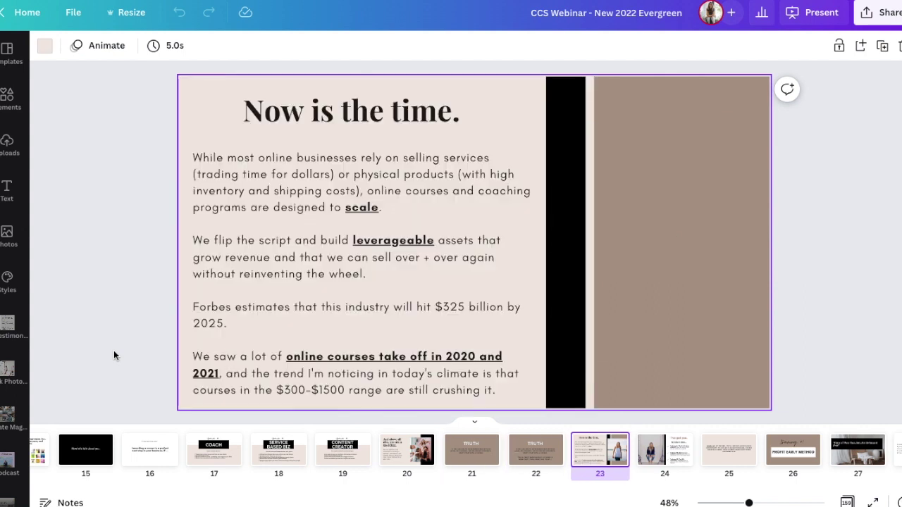
key(Down)
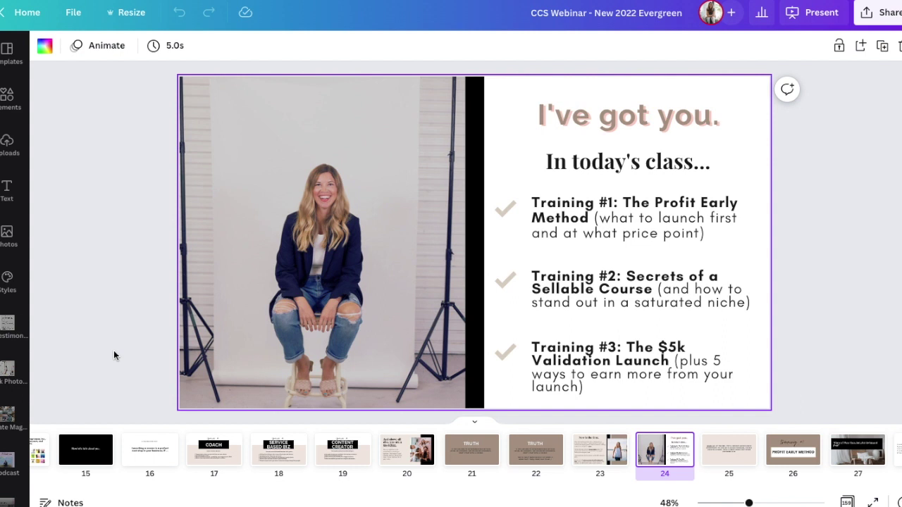
key(Down)
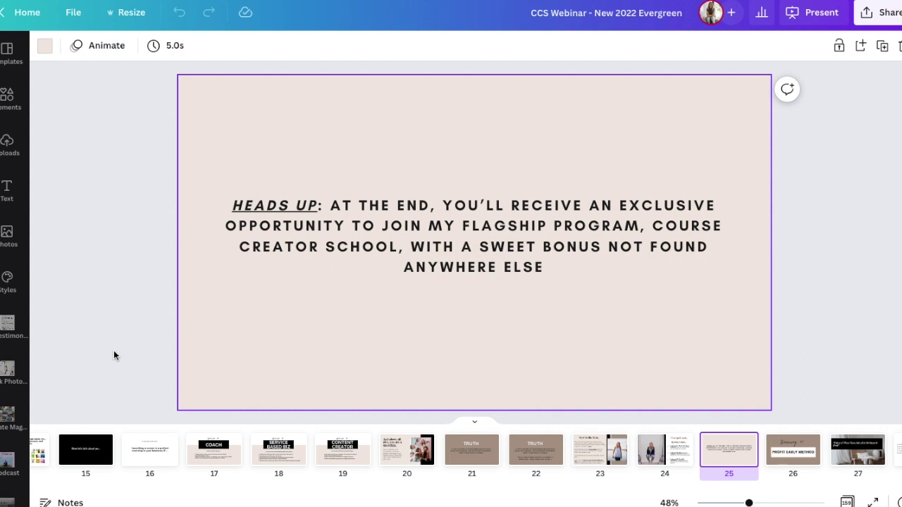
Review from the PROFIT EARLY METHOD title slide to the Profit Early Method steps slide
key(Down)
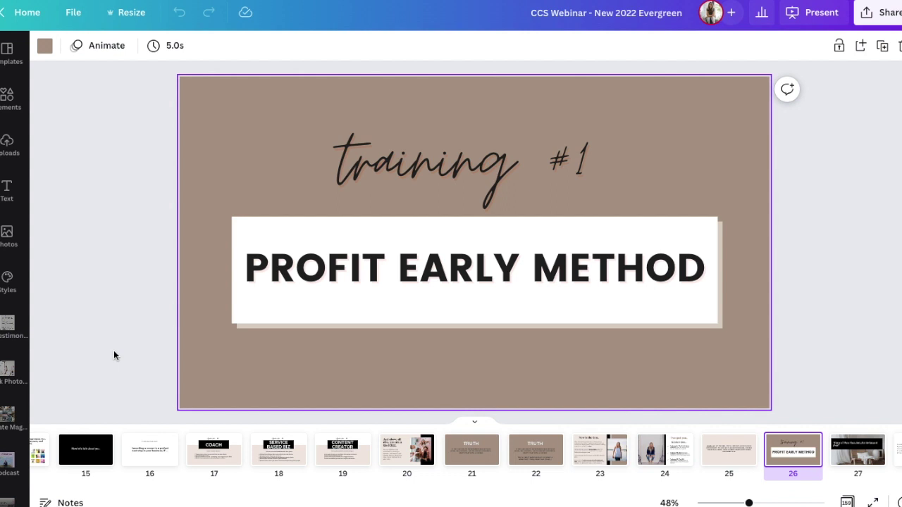
key(Down)
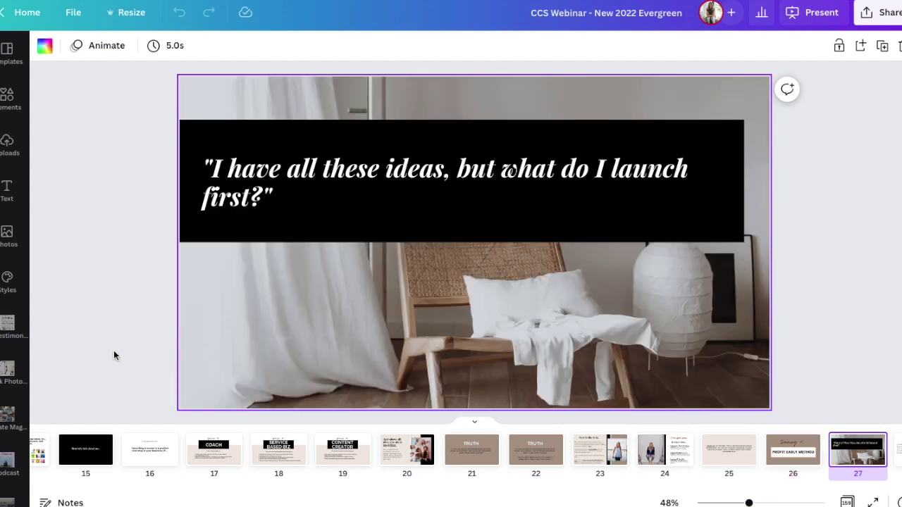
key(Down)
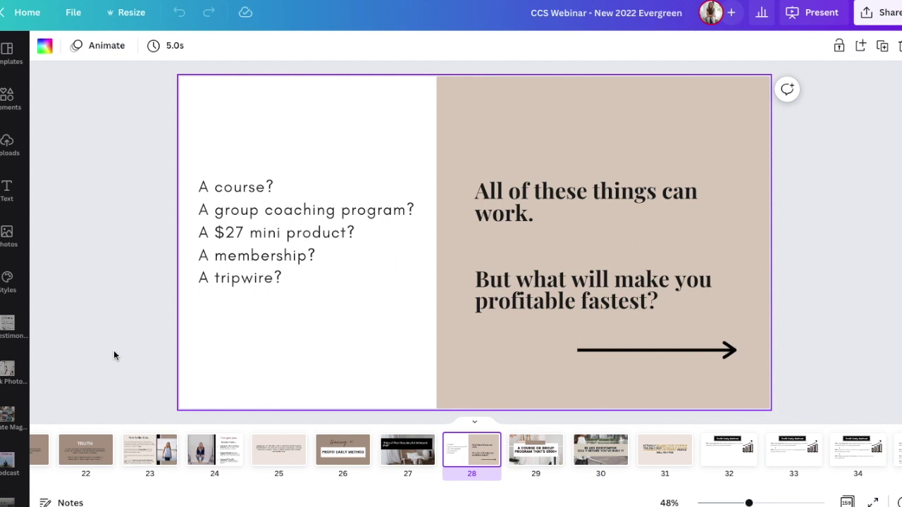
key(Down)
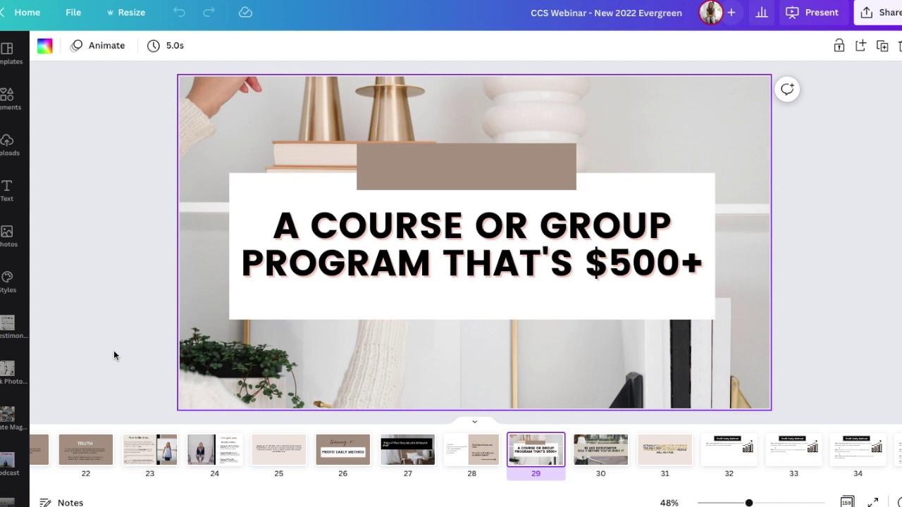
key(Down)
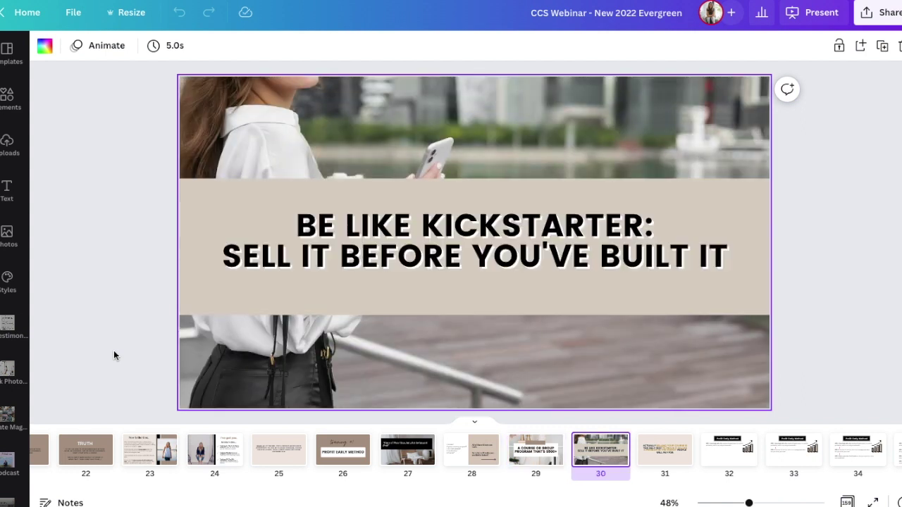
key(Down)
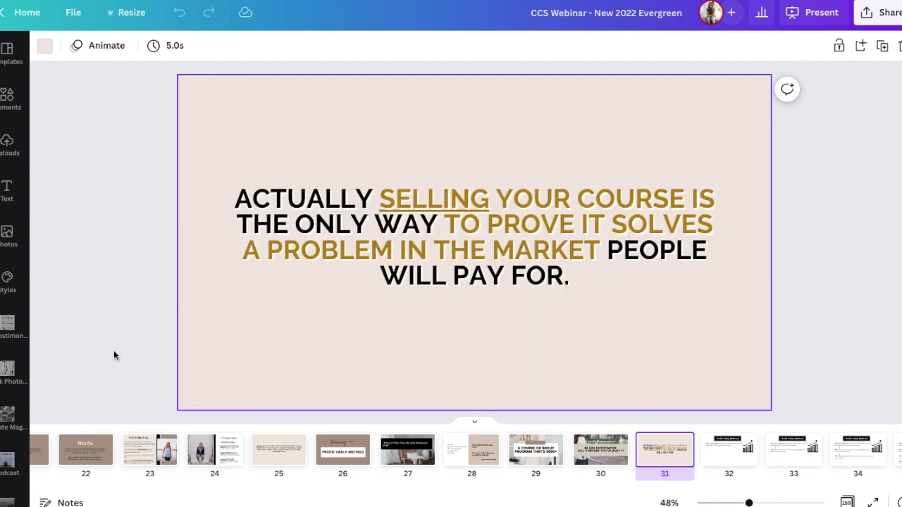
key(Down)
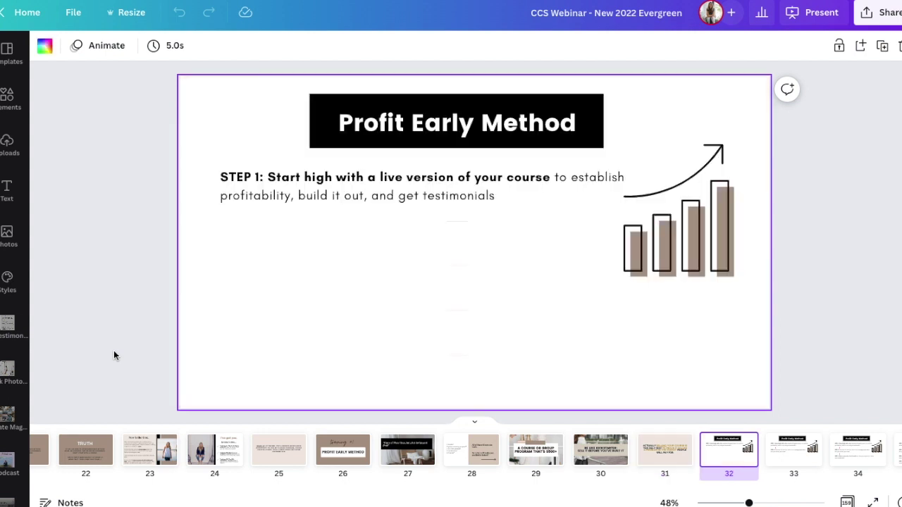
Step through the STEP 2–4 build slides, FLIP IT., and Ask yourself slides
key(Down)
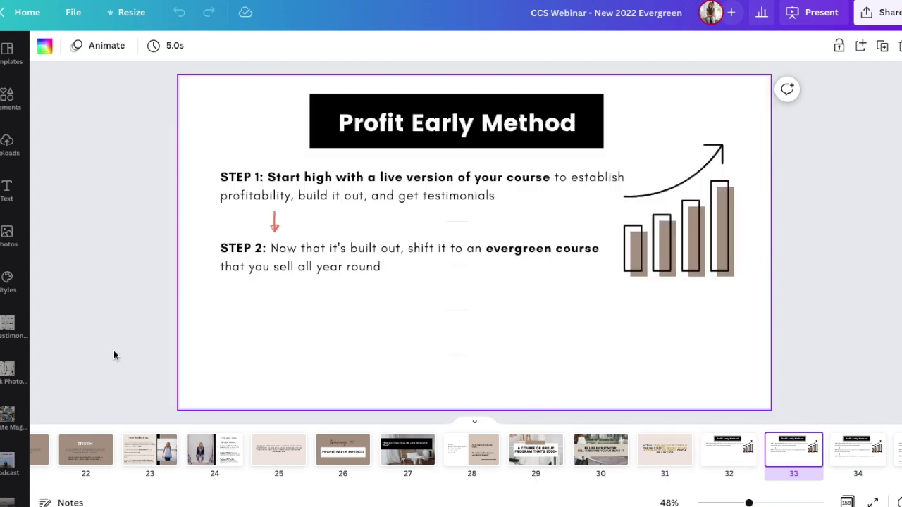
key(Down)
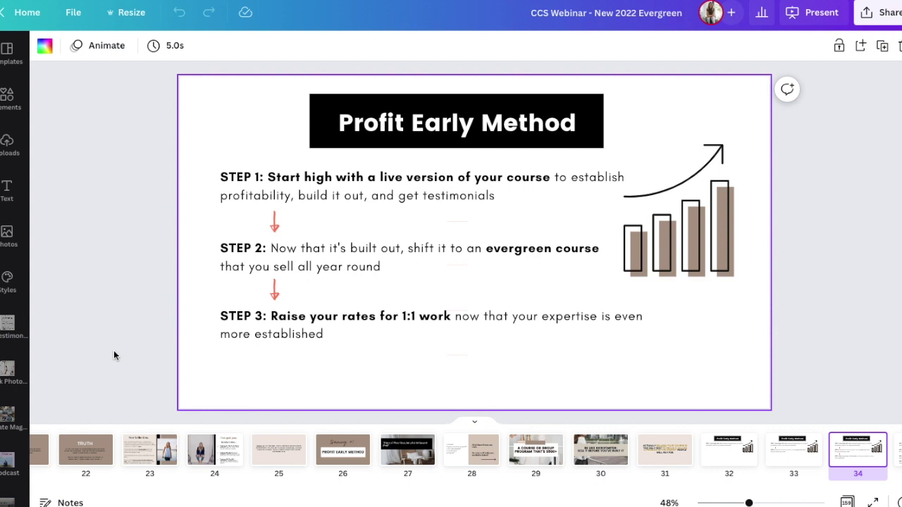
key(Down)
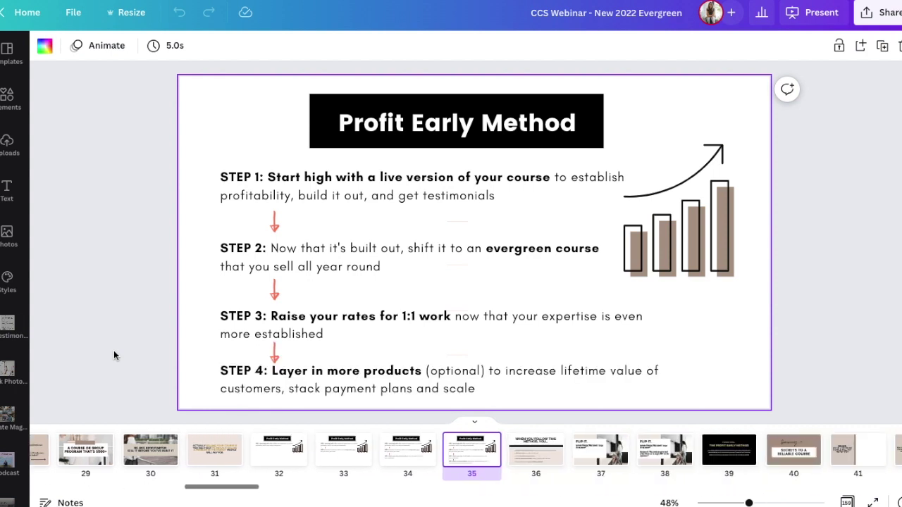
key(Down)
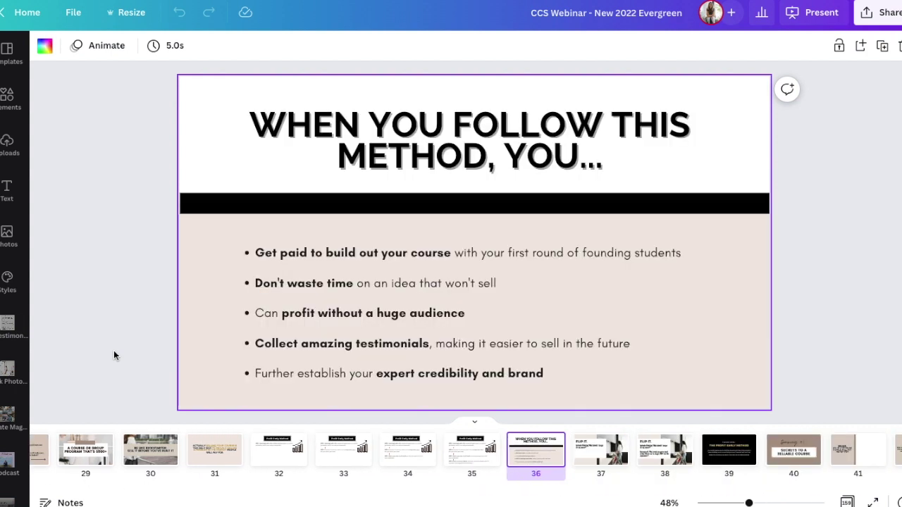
key(Down)
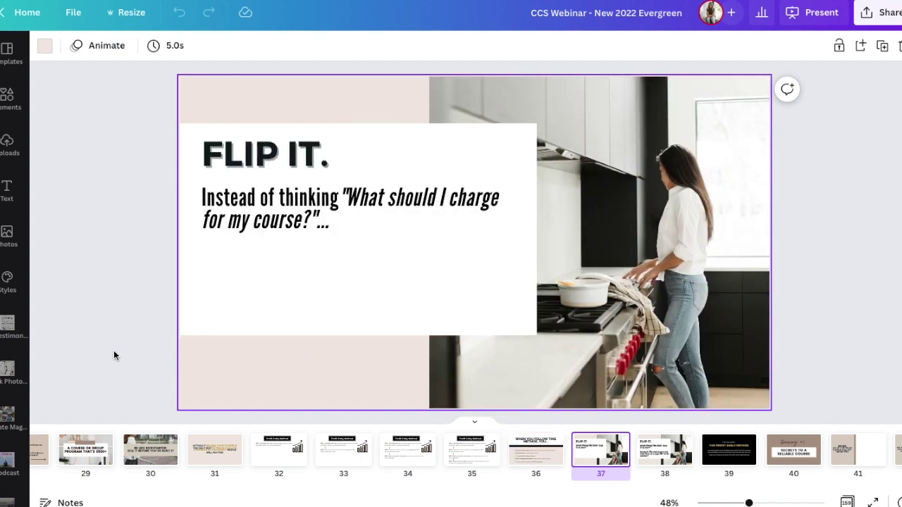
key(Down)
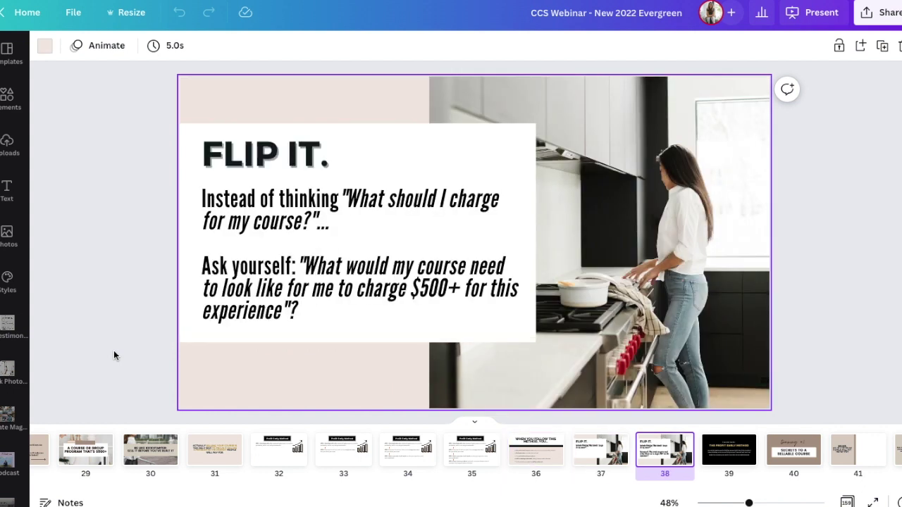
key(Down)
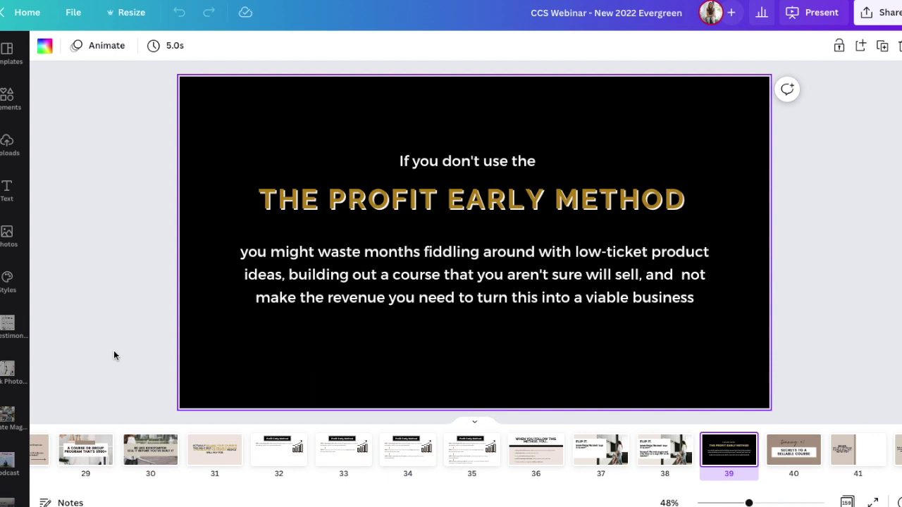
Review the Secrets to a Sellable Course slides through 'problem needs to be valuable'
key(Down)
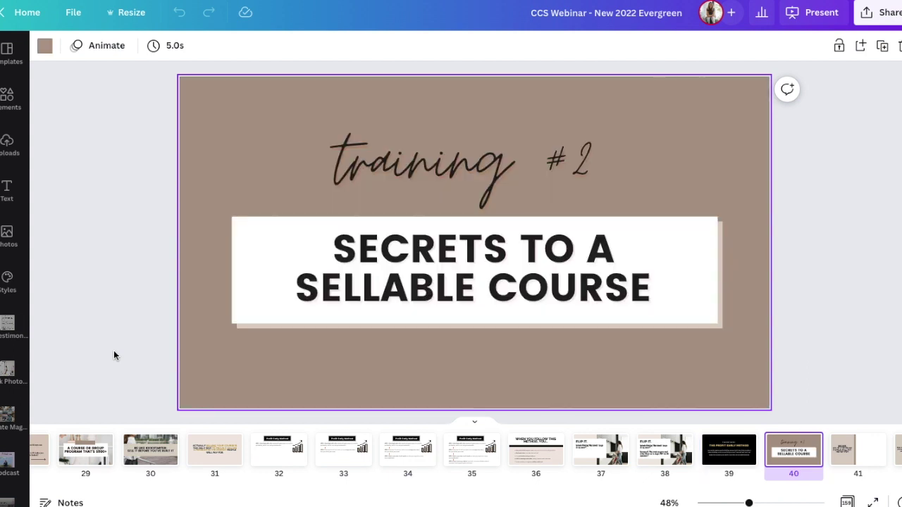
key(Down)
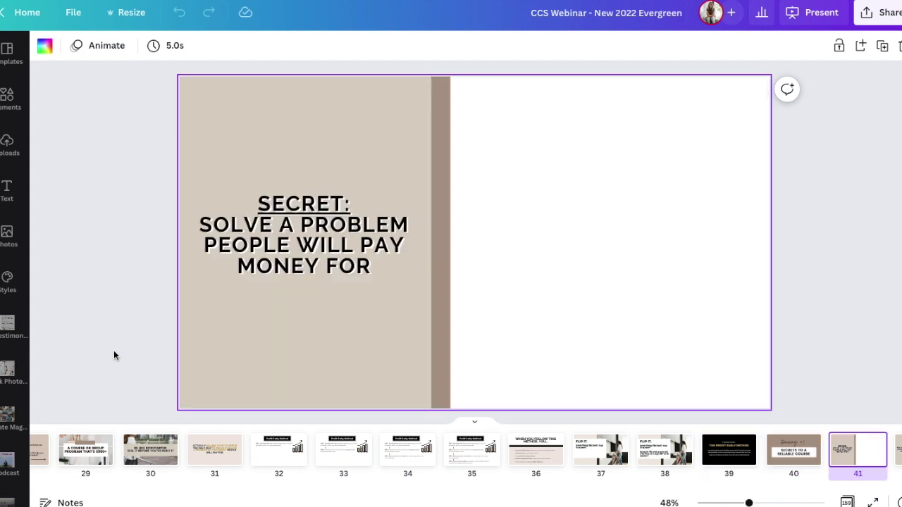
key(Down)
key(Down)
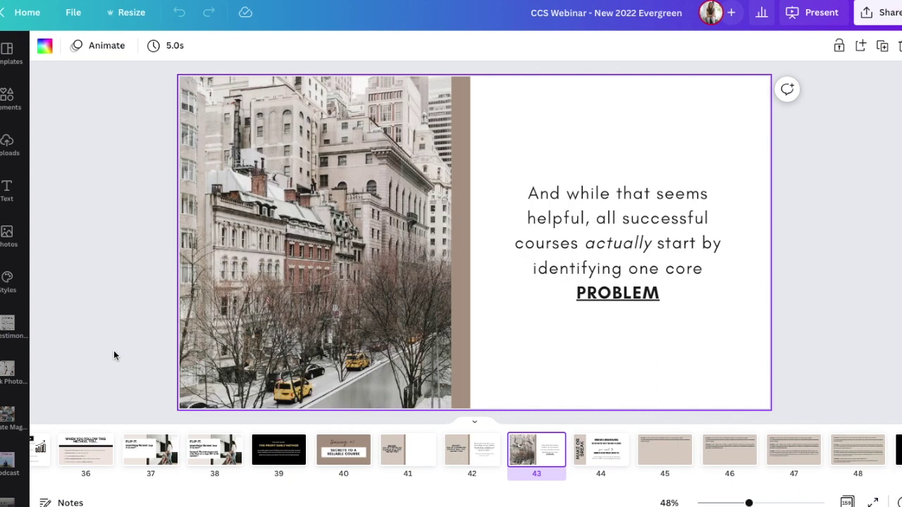
key(Down)
key(Down)
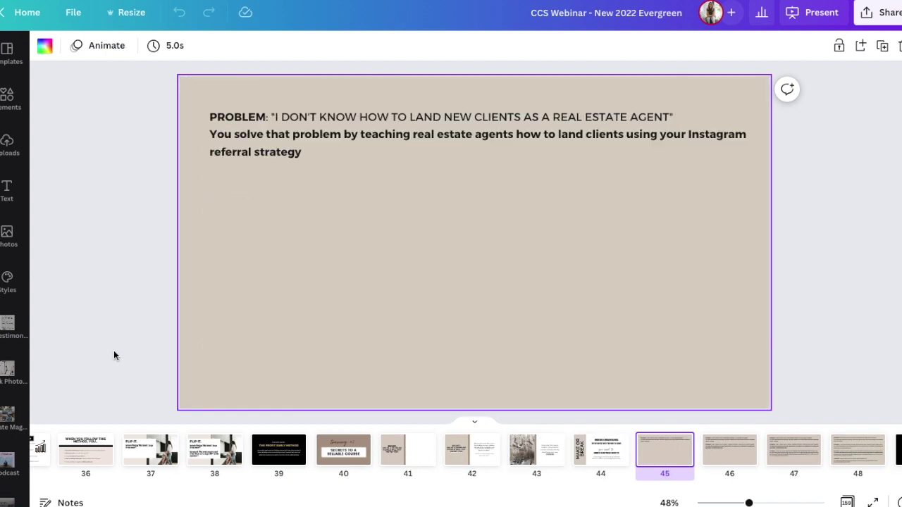
key(Down)
key(Down)
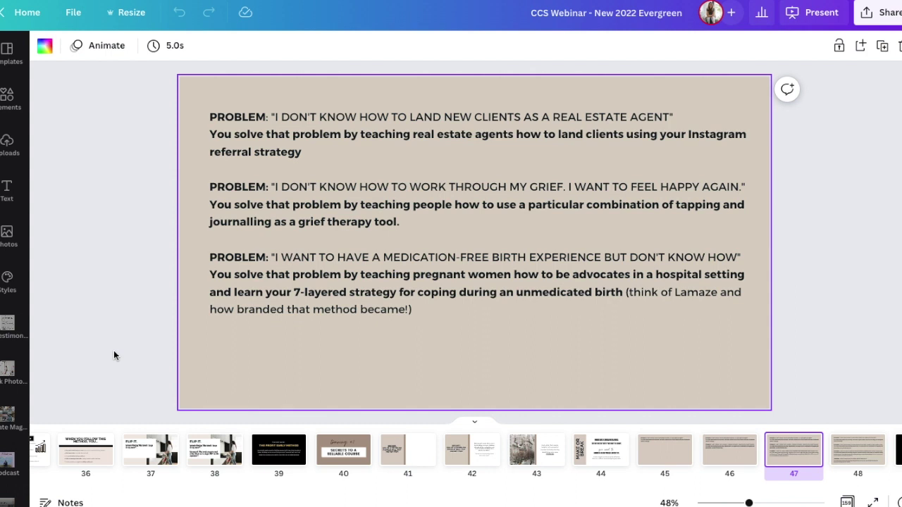
key(Down)
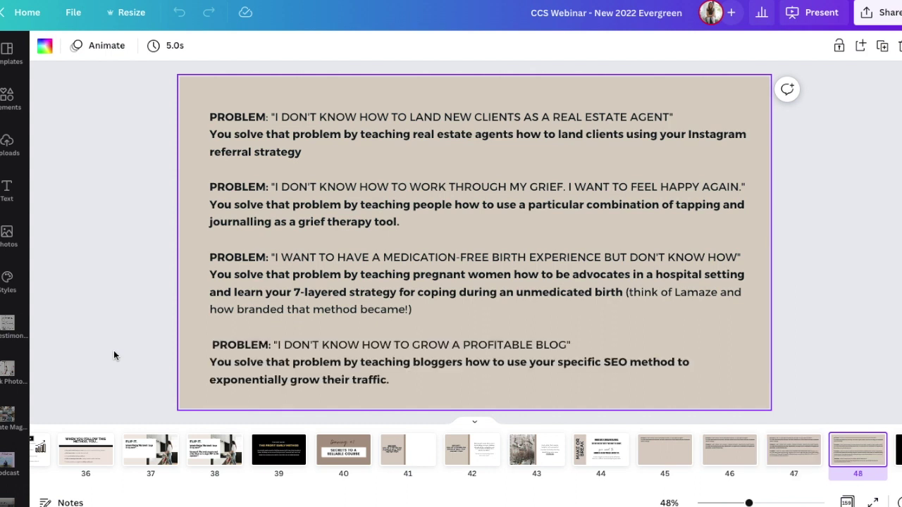
key(Down)
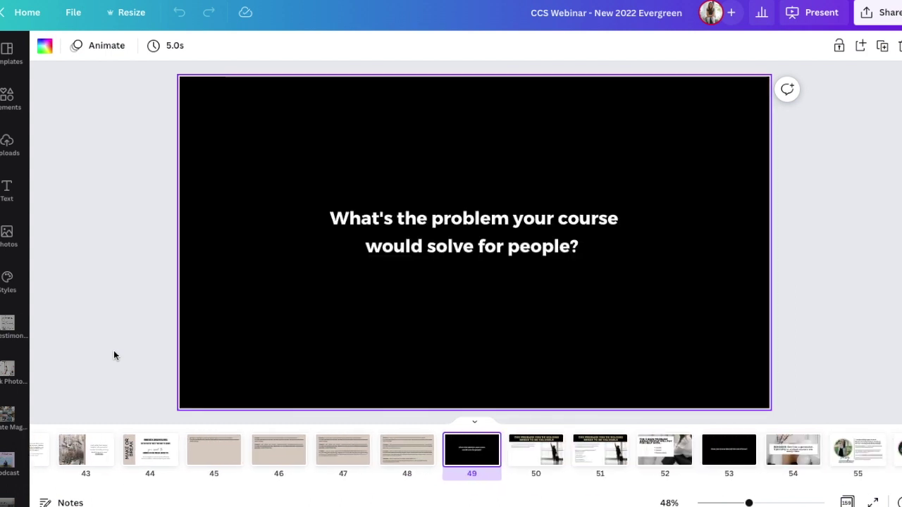
key(Down)
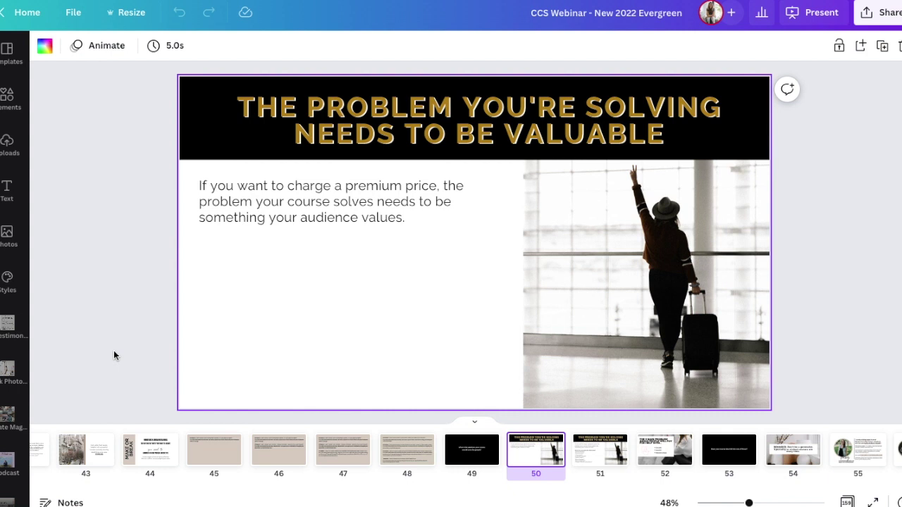
Advance from the value questions slide through the REMINDER and imposter syndrome quote slides
key(Down)
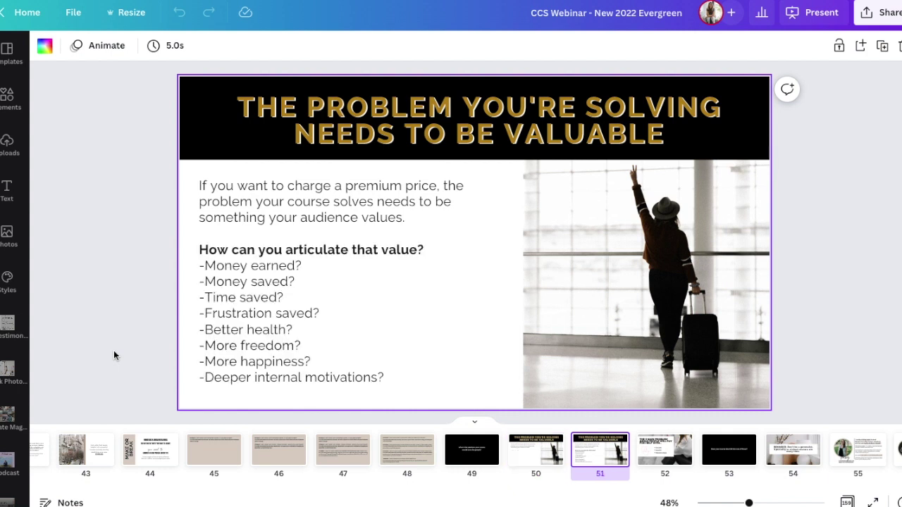
key(Down)
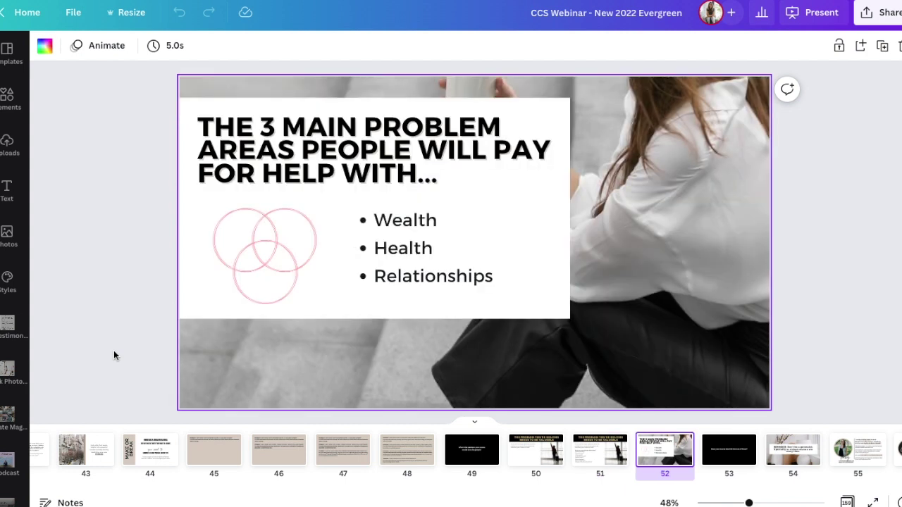
key(Down)
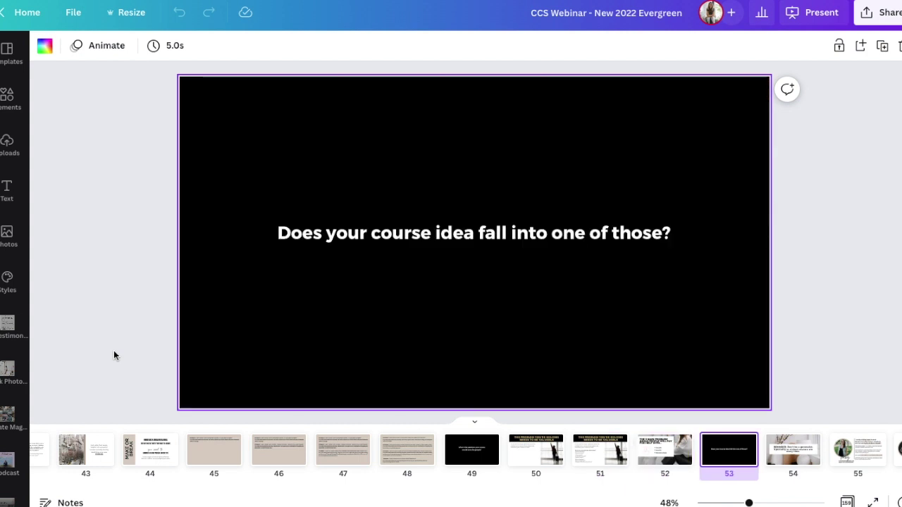
key(Down)
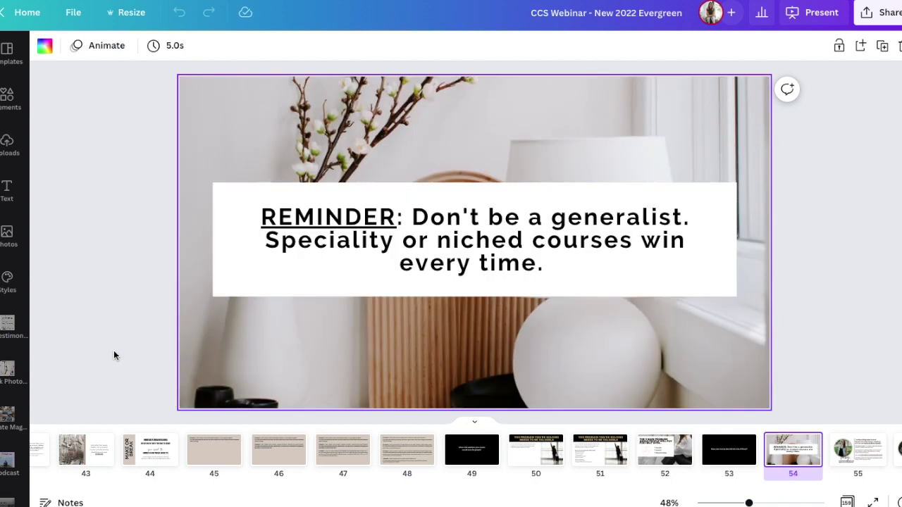
key(Down)
key(Down)
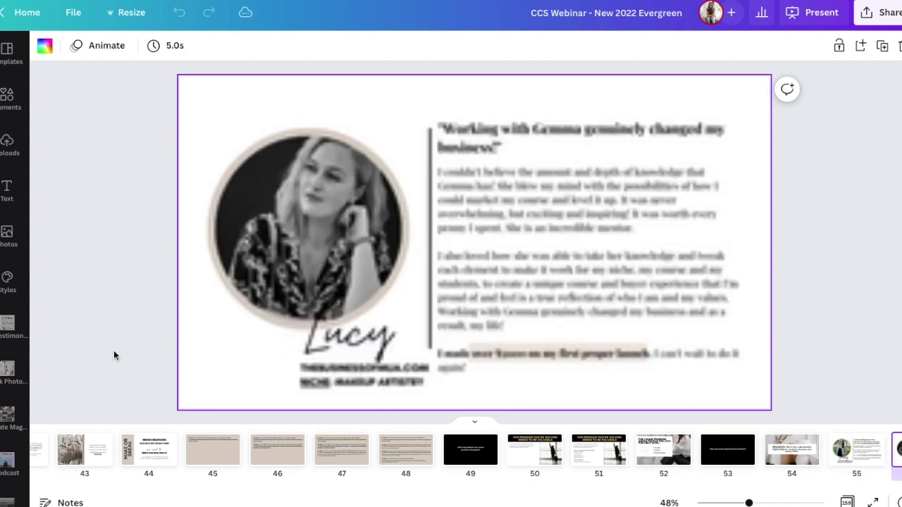
key(Down)
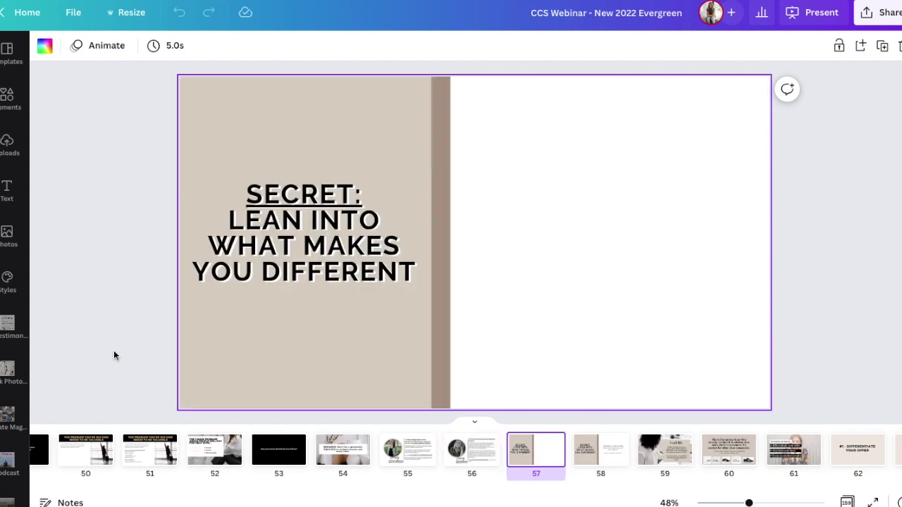
key(Down)
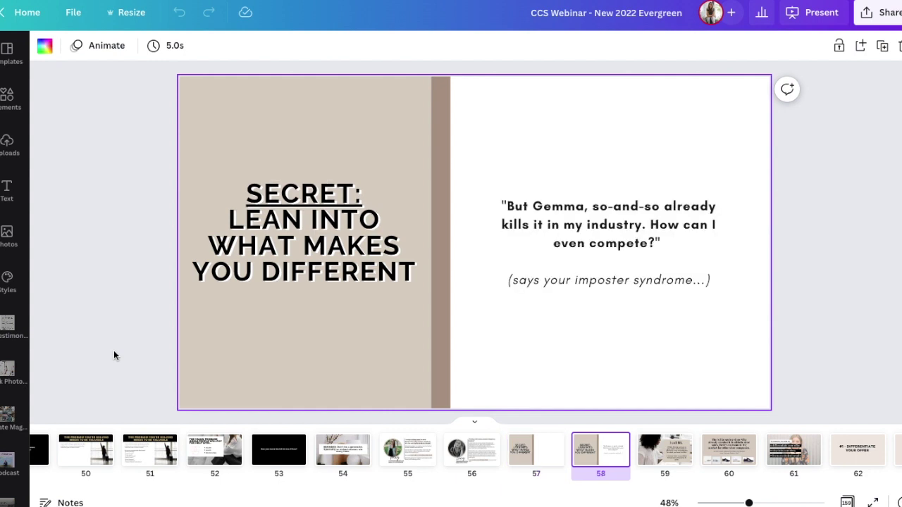
Continue from 'I call BS.' through #2 - Step Into Your Story to 'maybe it's because...'
key(Down)
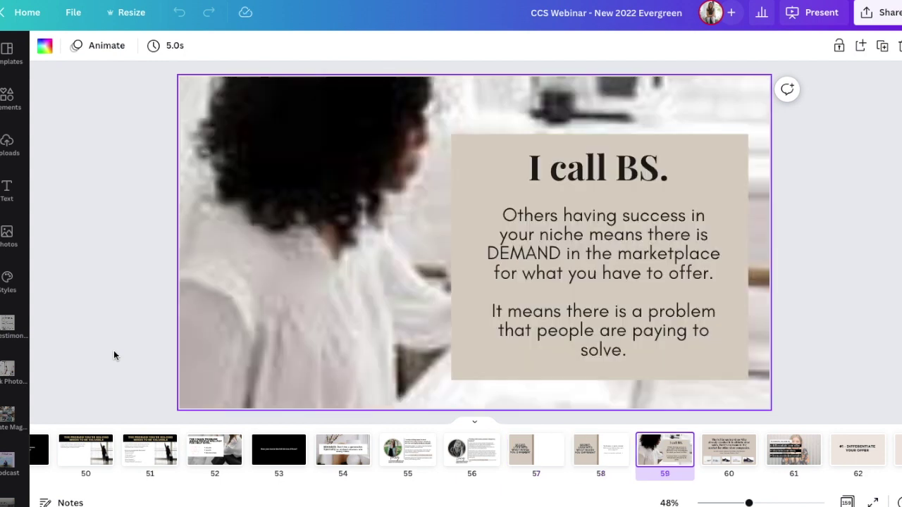
key(Down)
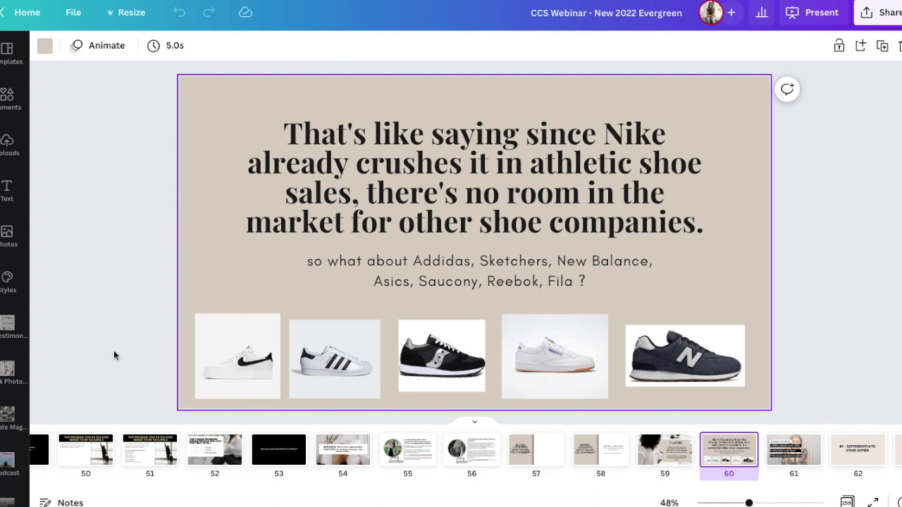
key(Down)
key(Down)
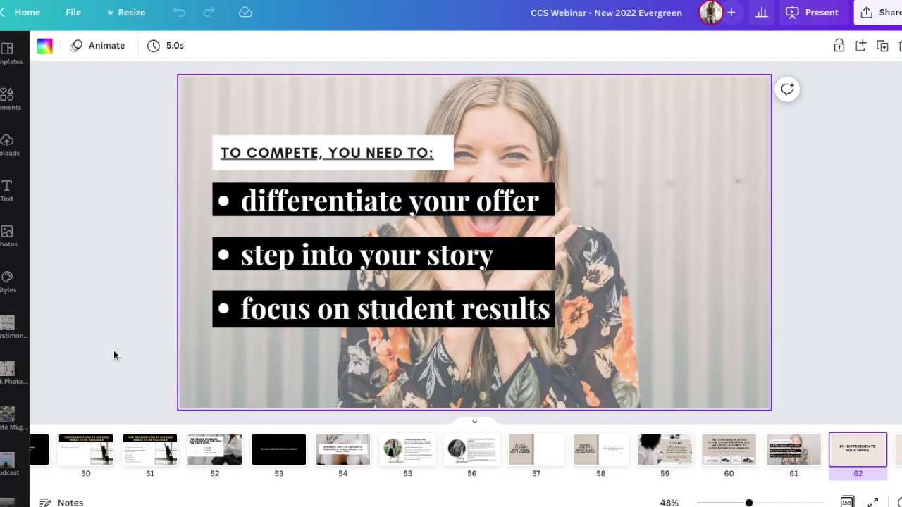
key(Down)
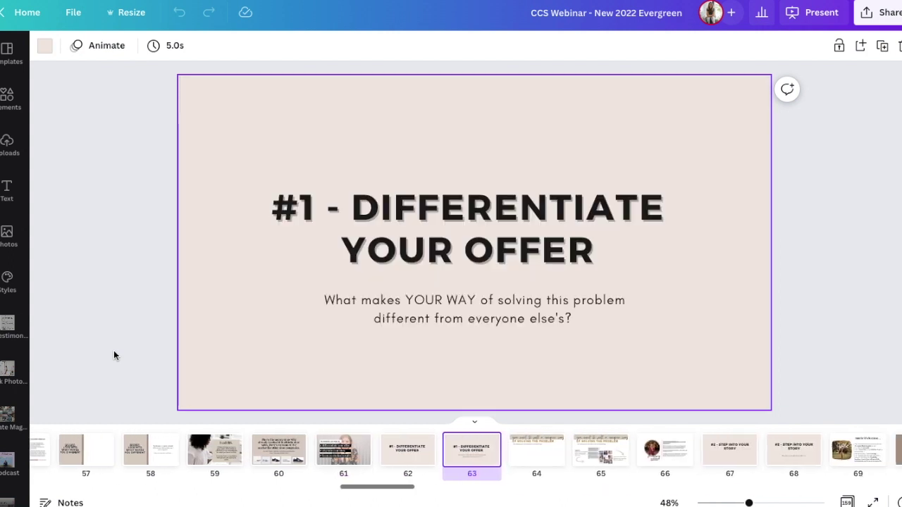
key(Down)
key(Down)
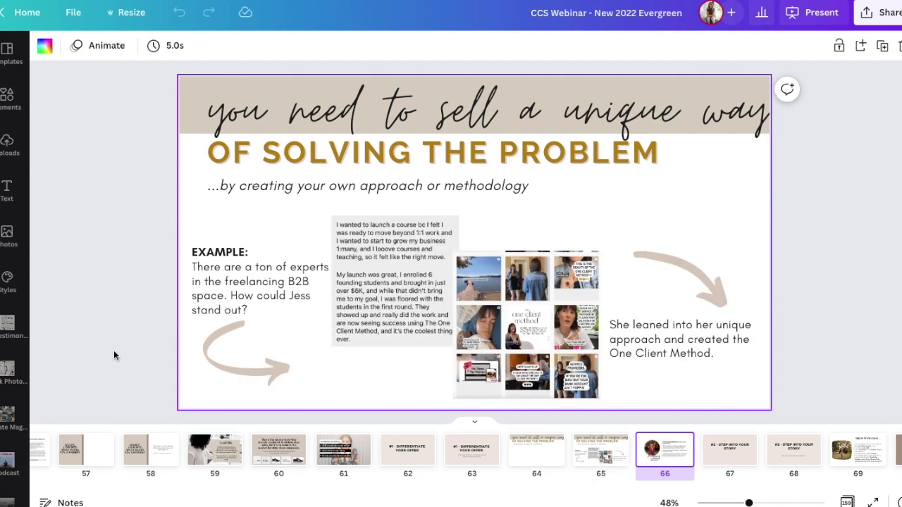
key(Down)
key(Down)
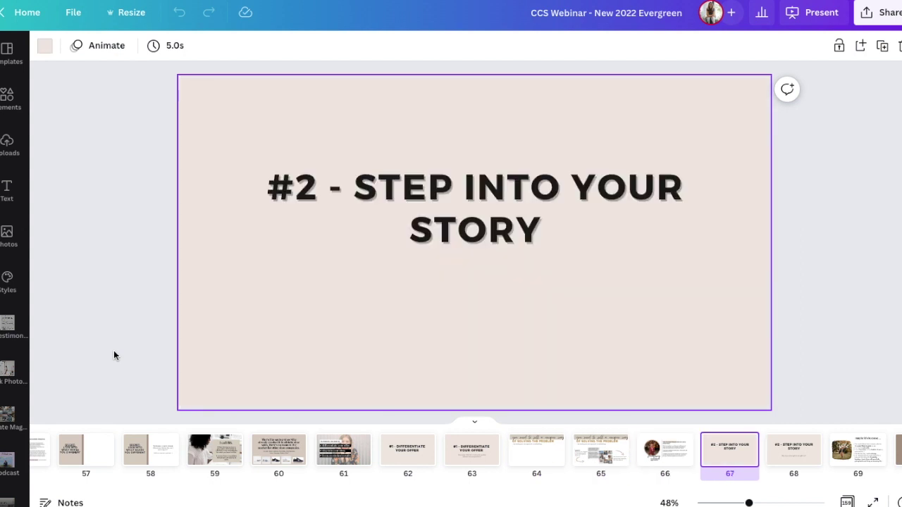
key(Down)
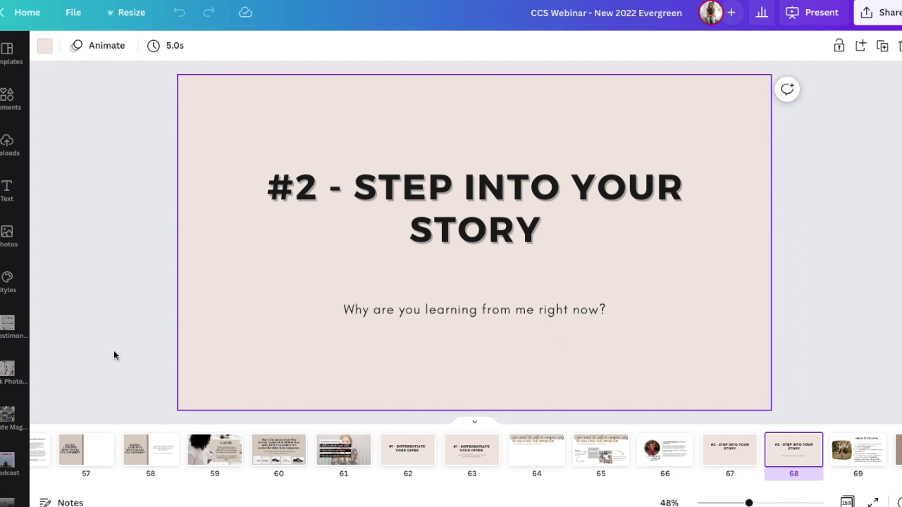
key(Down)
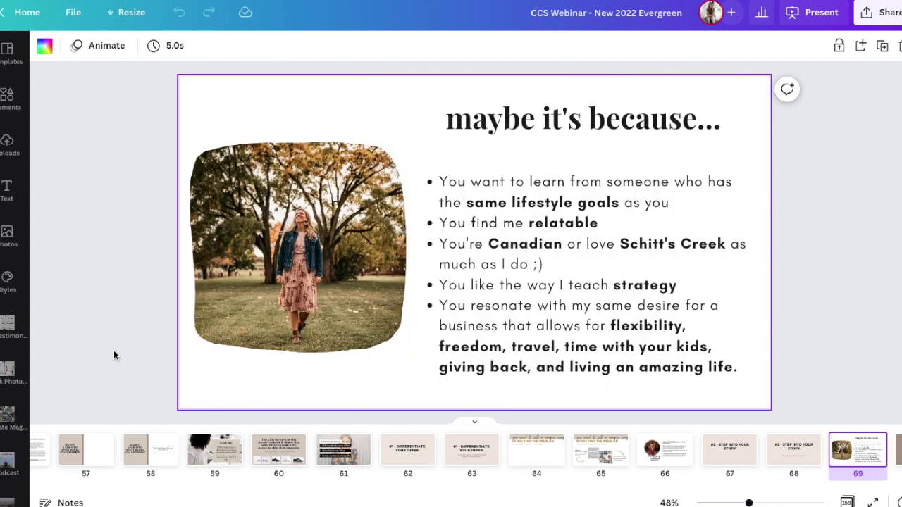
key(Down)
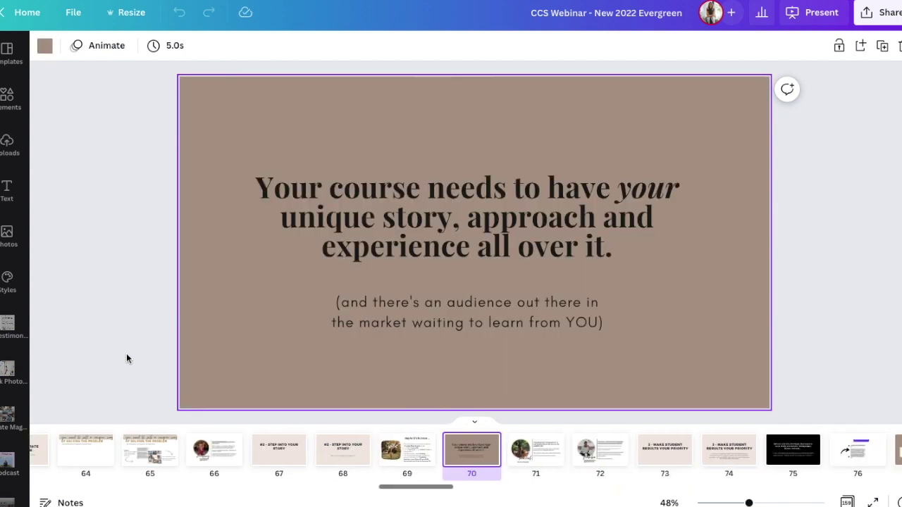
scroll(459, 459, right, 9)
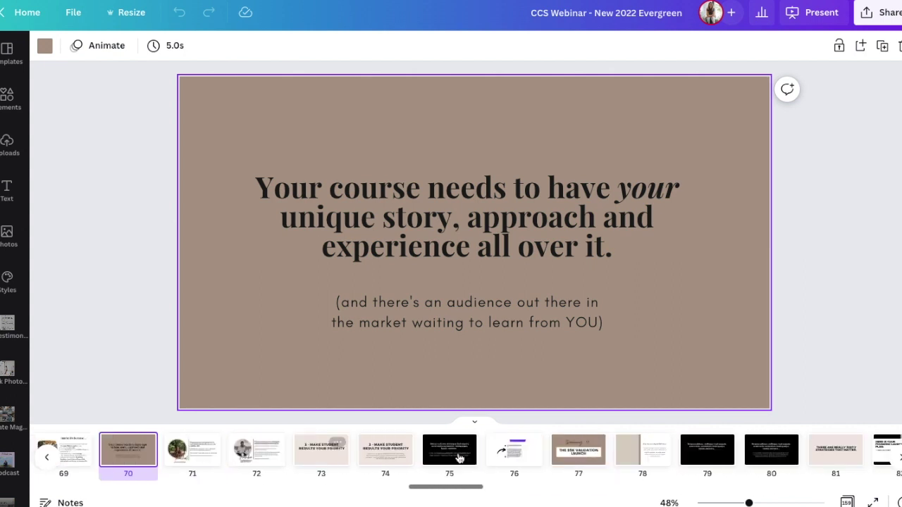
scroll(459, 459, right, 8)
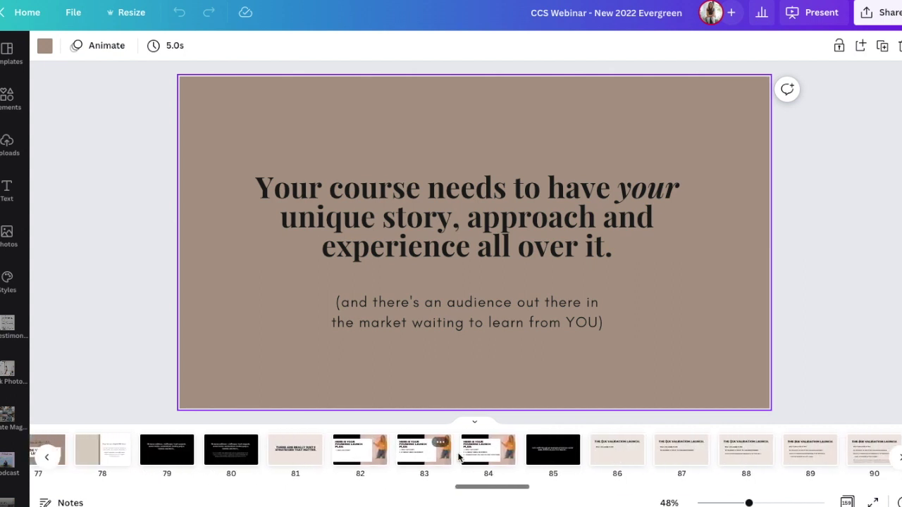
scroll(458, 458, right, 6)
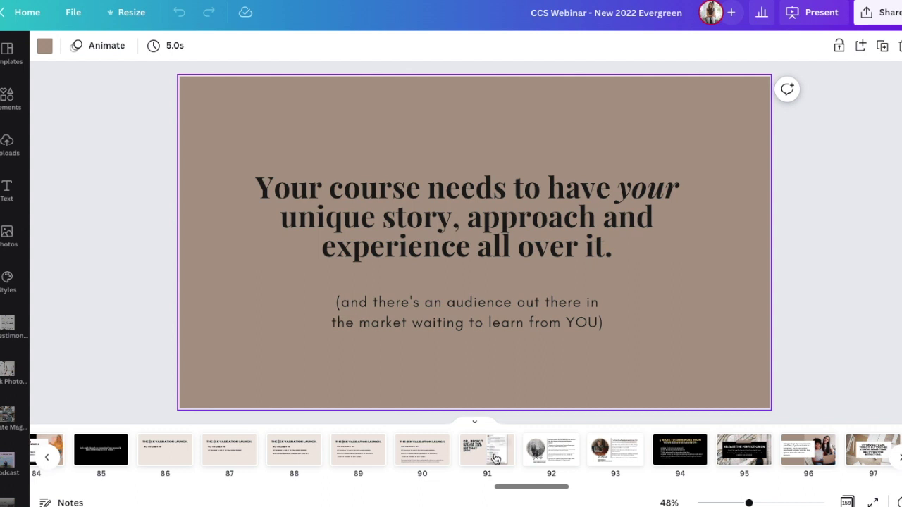
scroll(497, 458, right, 2)
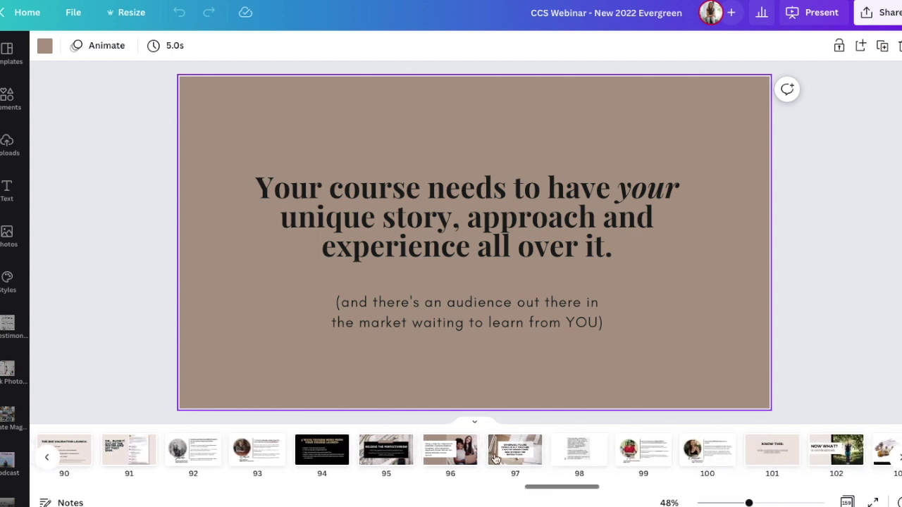
scroll(472, 458, right, 2)
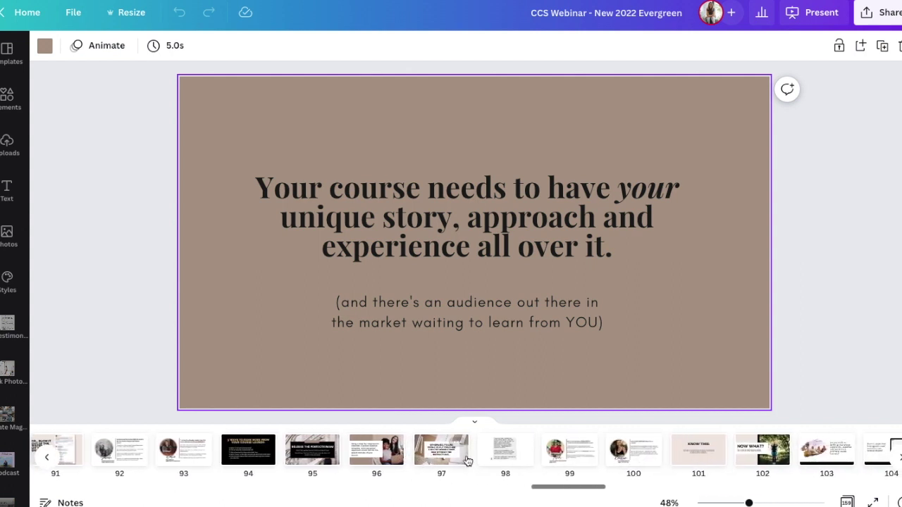
scroll(468, 459, right, 2)
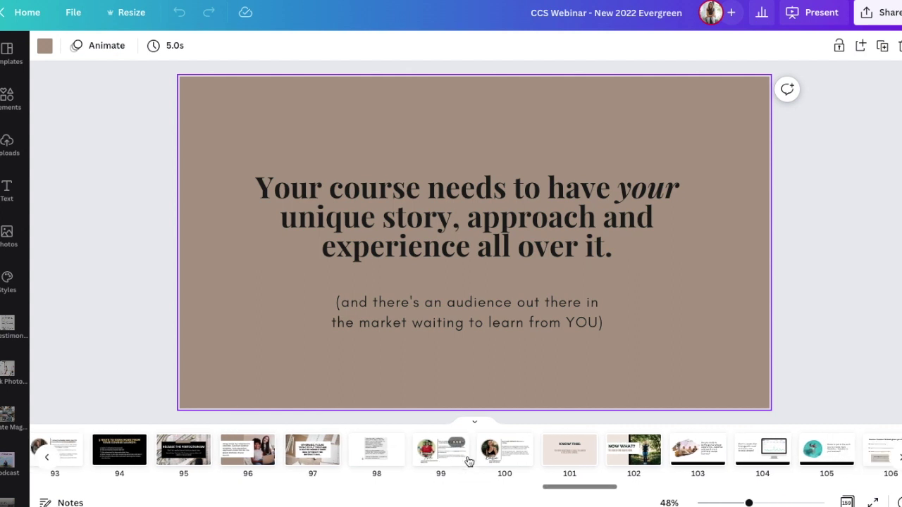
scroll(455, 462, right, 2)
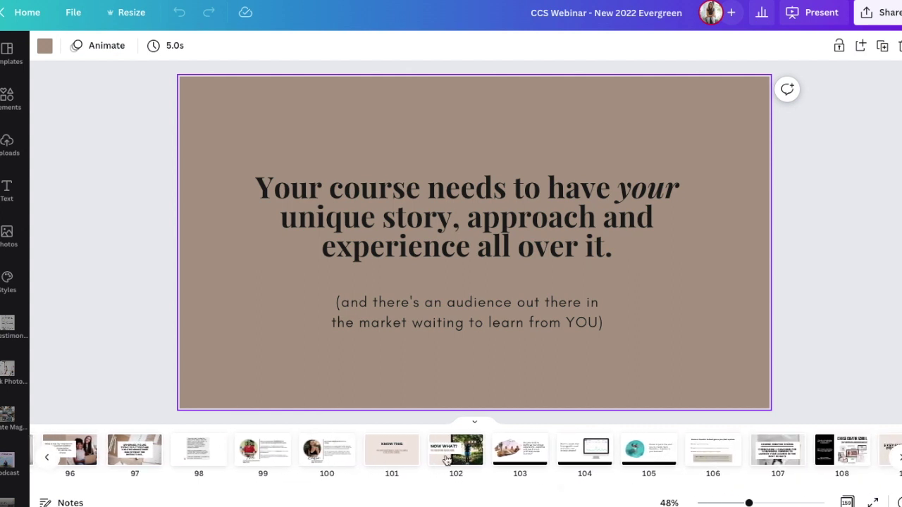
Open the NOW WHAT? slide 102 and advance through slides 103 to 107
click(446, 460)
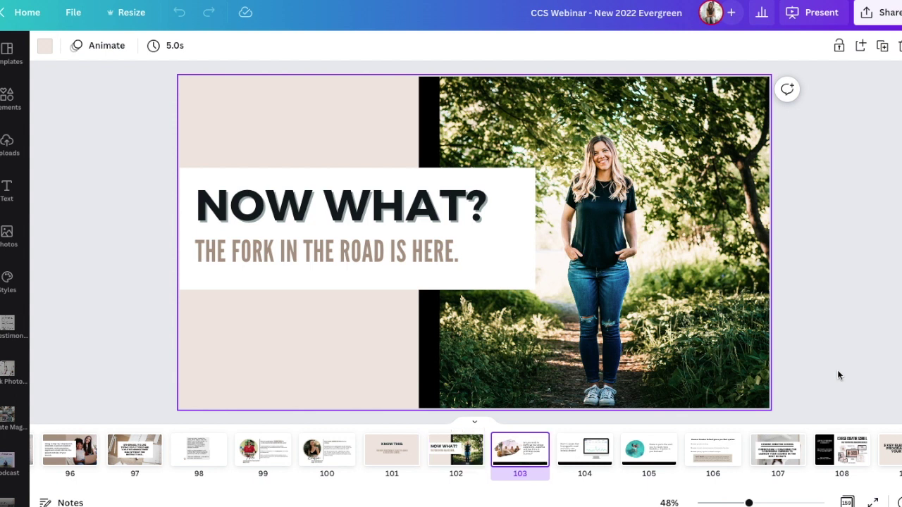
key(Right)
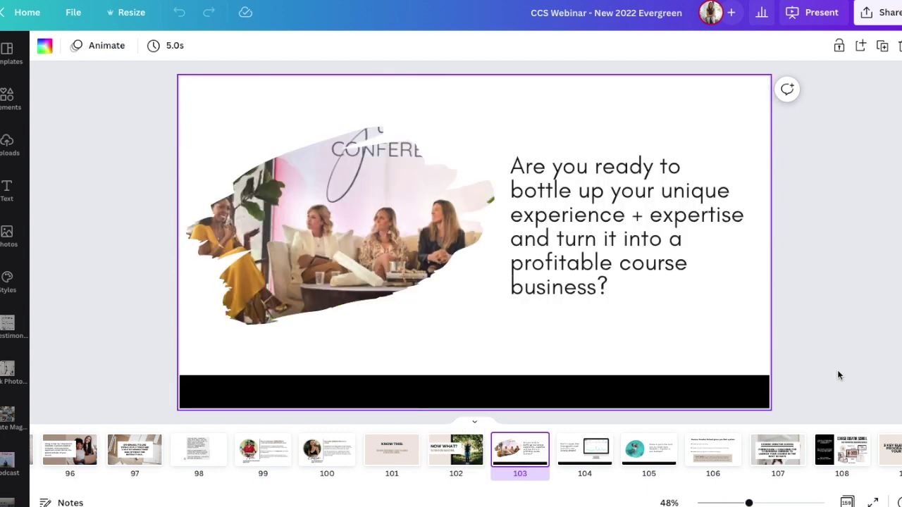
key(Right)
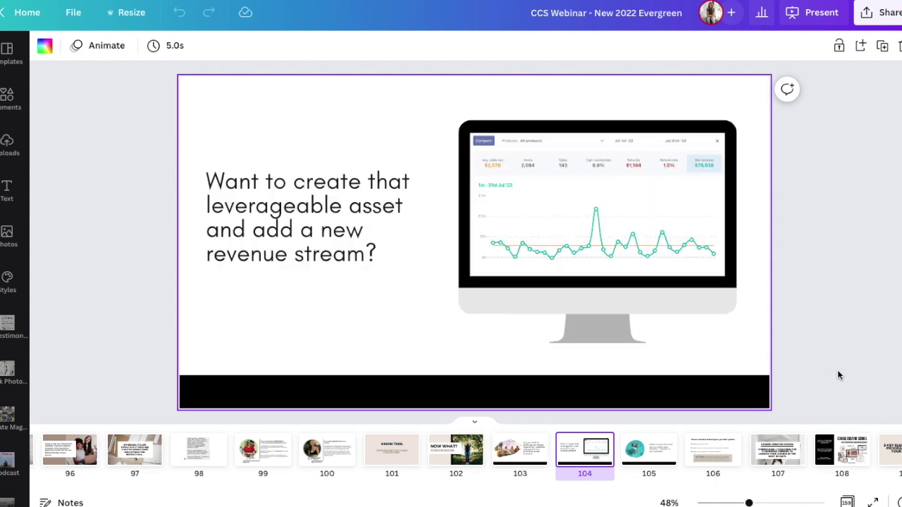
key(Right)
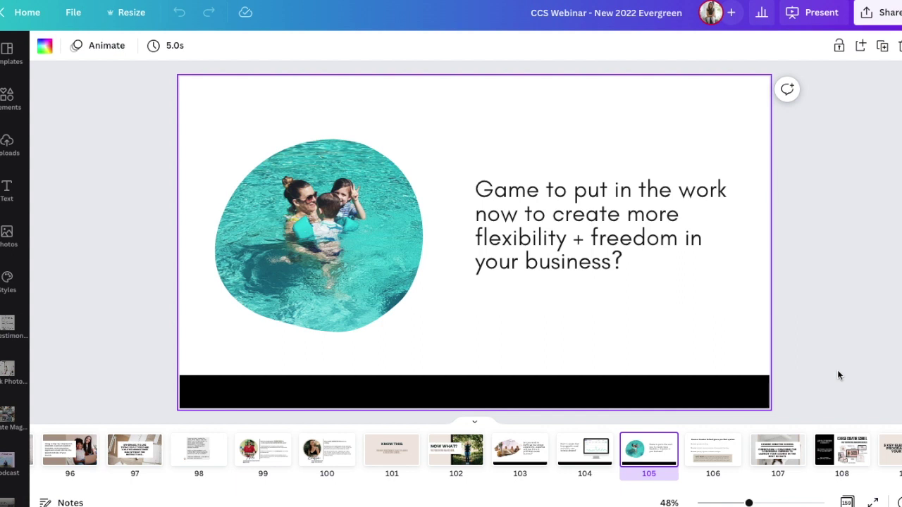
key(Right)
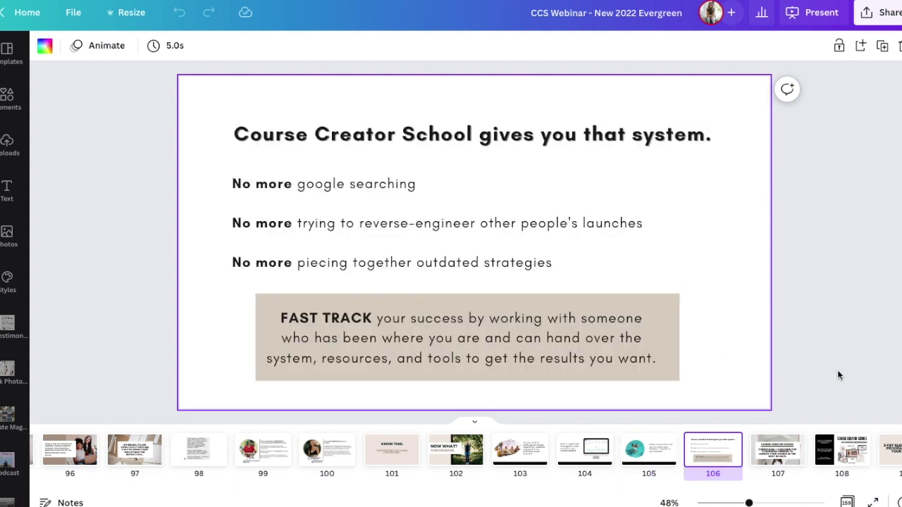
key(Right)
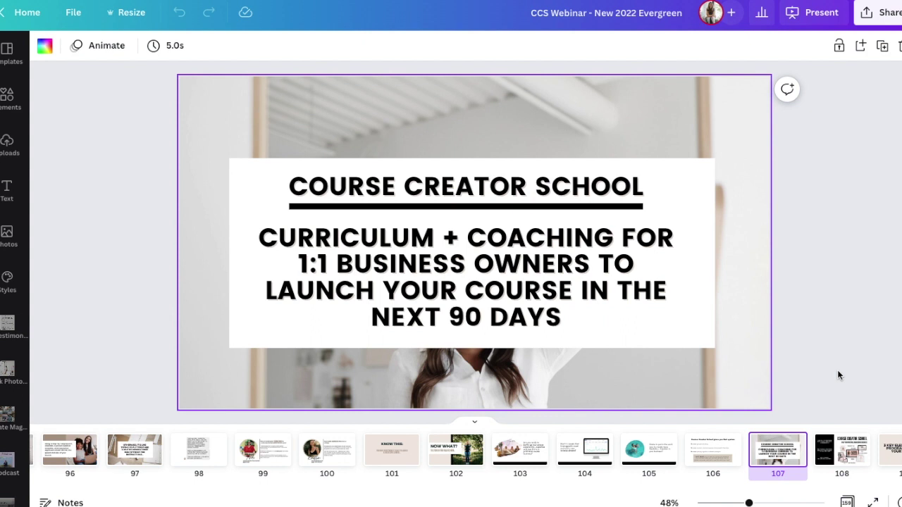
Step through the overview, 3 key elements, curriculum and testimonial slides to S.O.L.D. METHOD
key(Right)
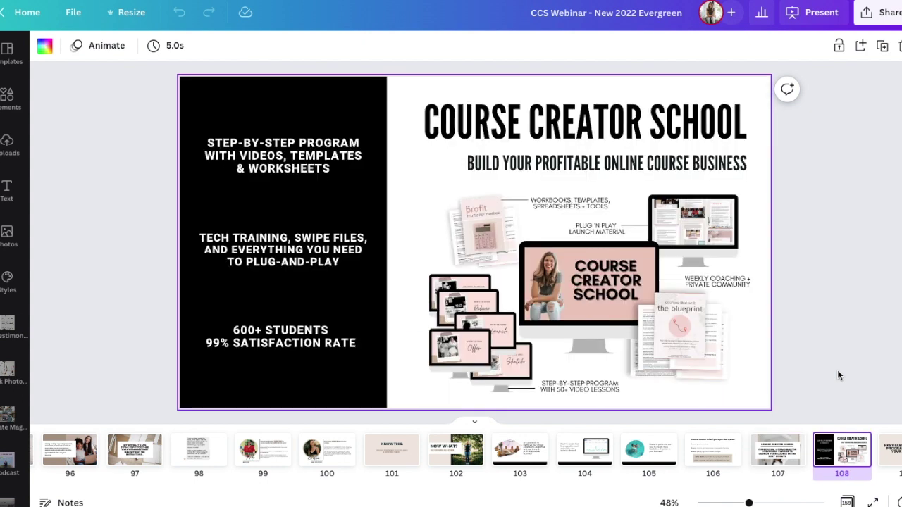
key(Right)
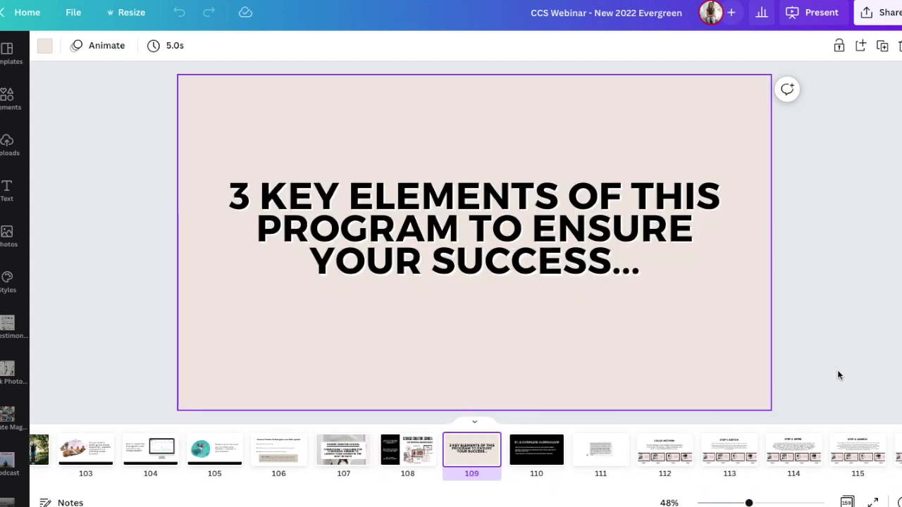
key(Right)
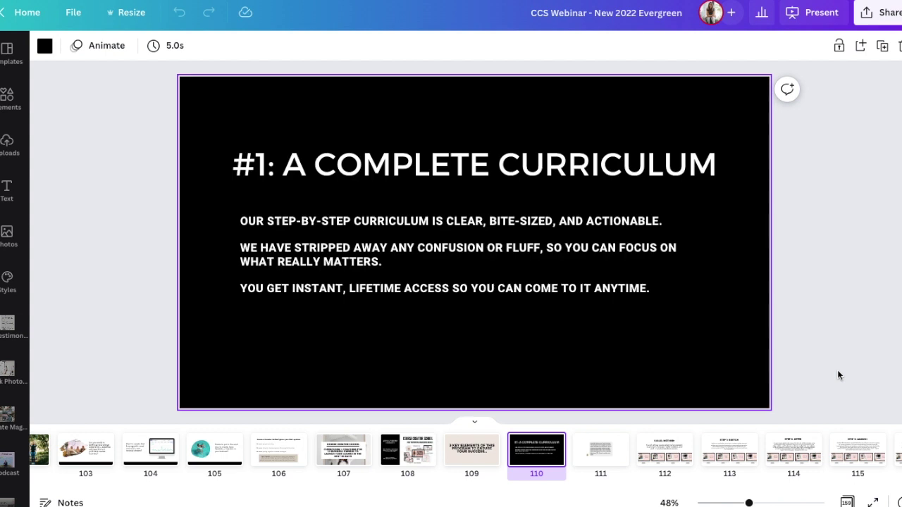
key(Right)
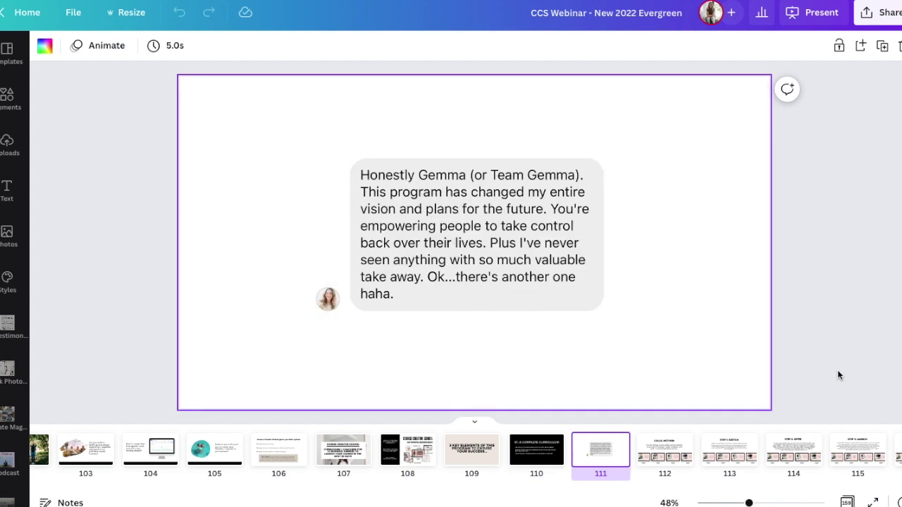
key(Right)
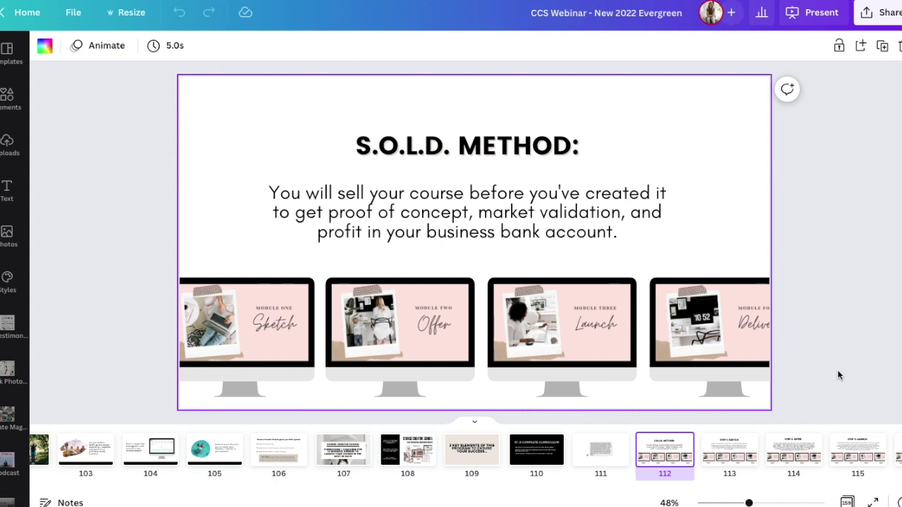
Review STEP 1: SKETCH through STEP 4: DELIVER, support and comments slides, to #3: PLUG + PLAY
key(Right)
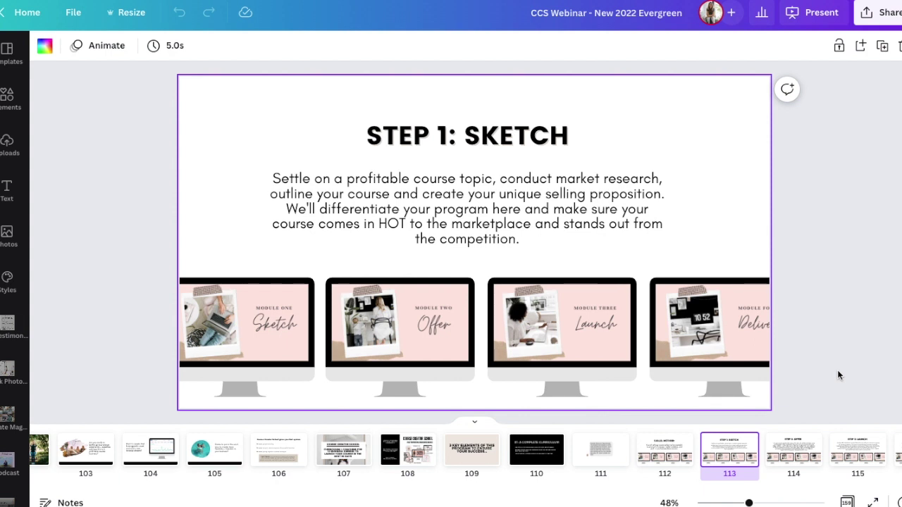
key(Right)
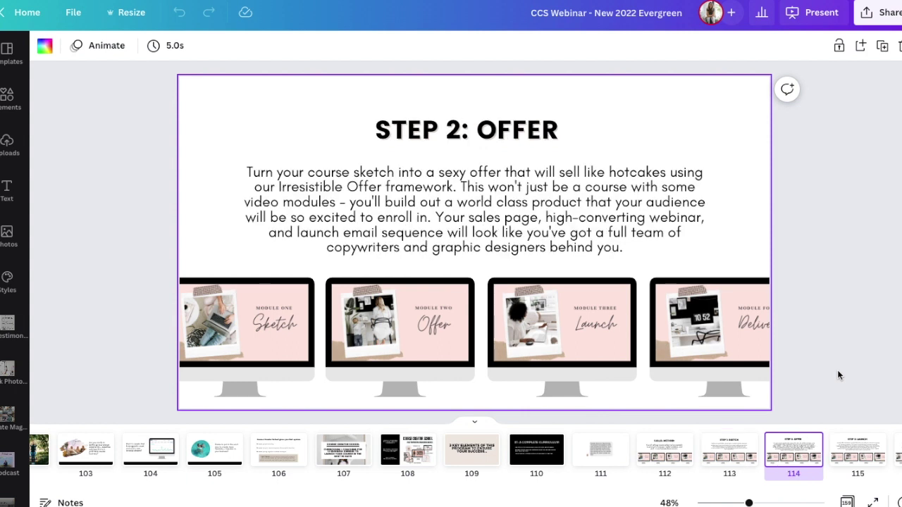
key(Right)
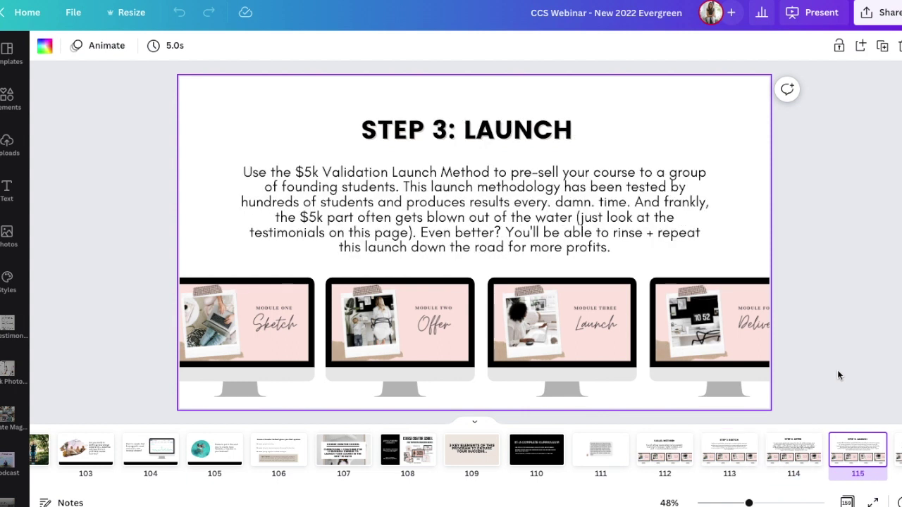
key(Right)
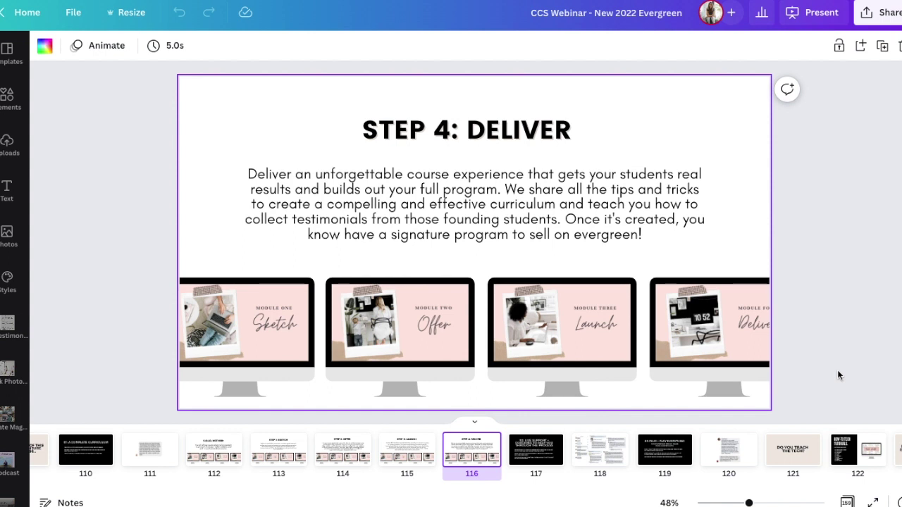
key(Right)
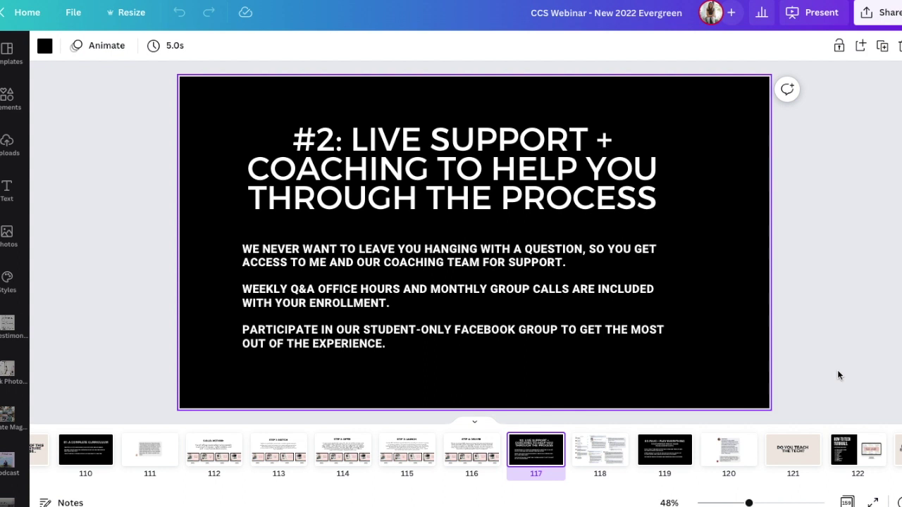
key(Right)
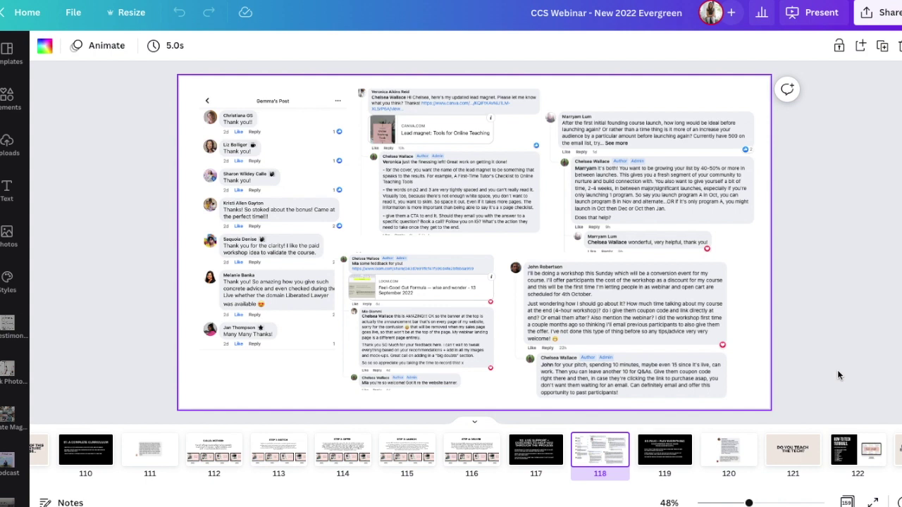
key(Right)
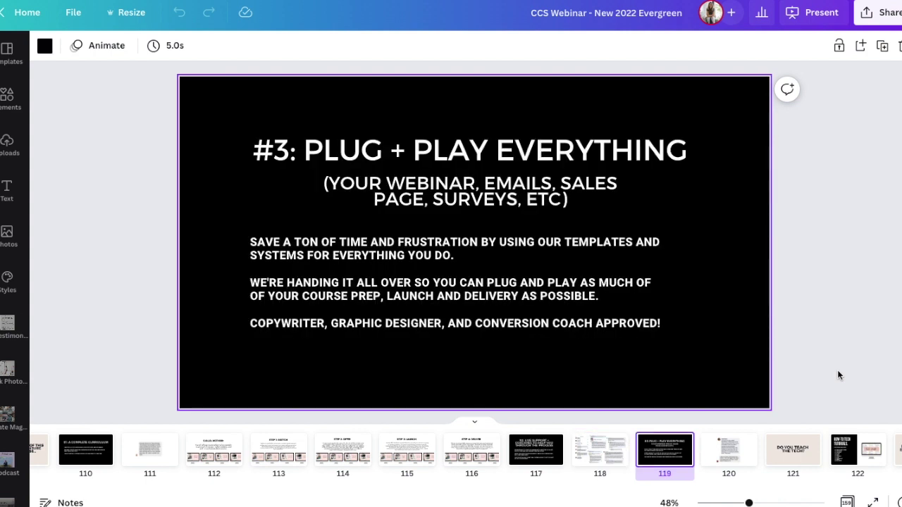
Advance from the testimonial chat slide through the tech and FAQ slides to Guest Series
key(Right)
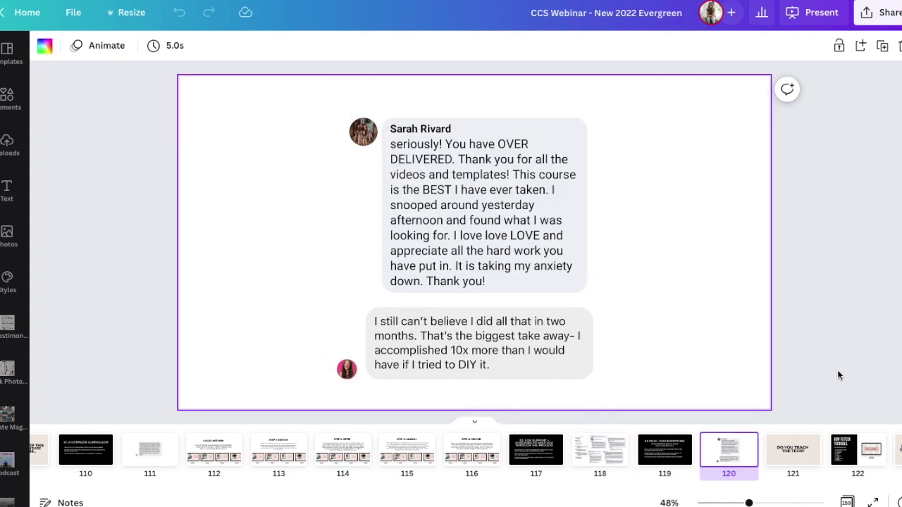
key(Right)
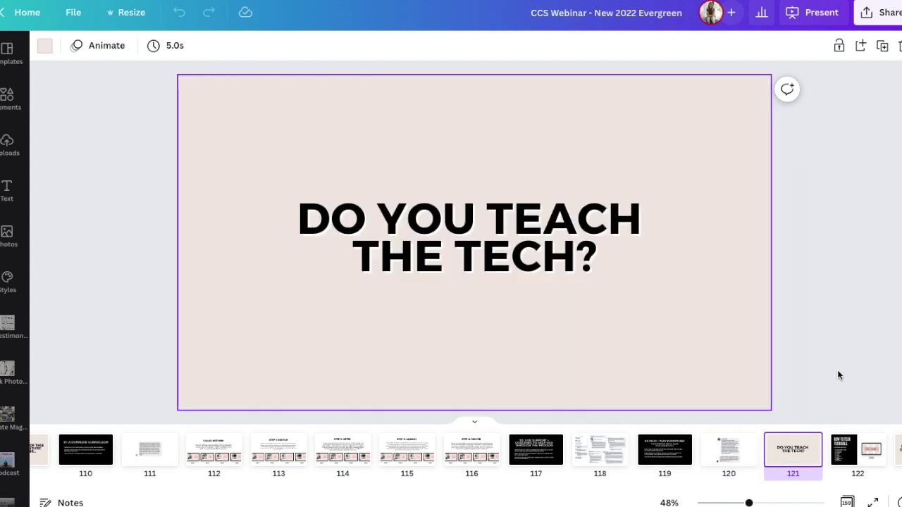
key(Right)
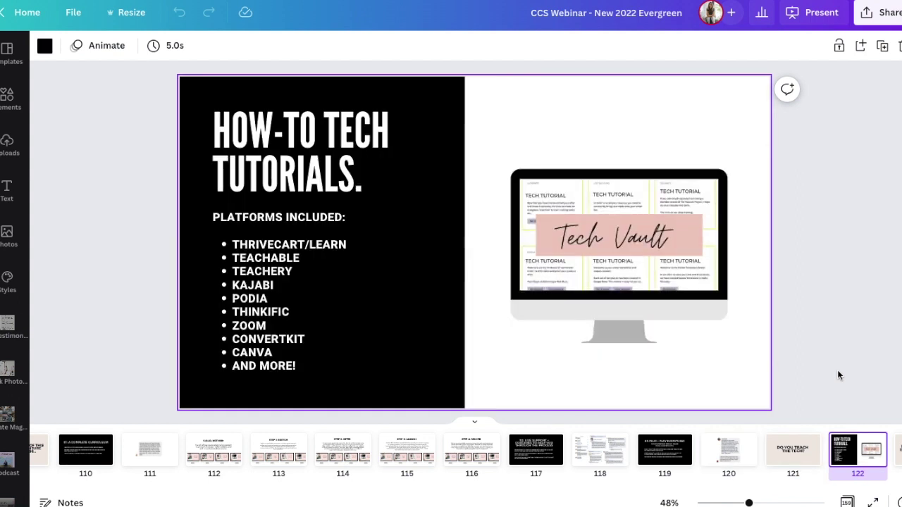
key(Right)
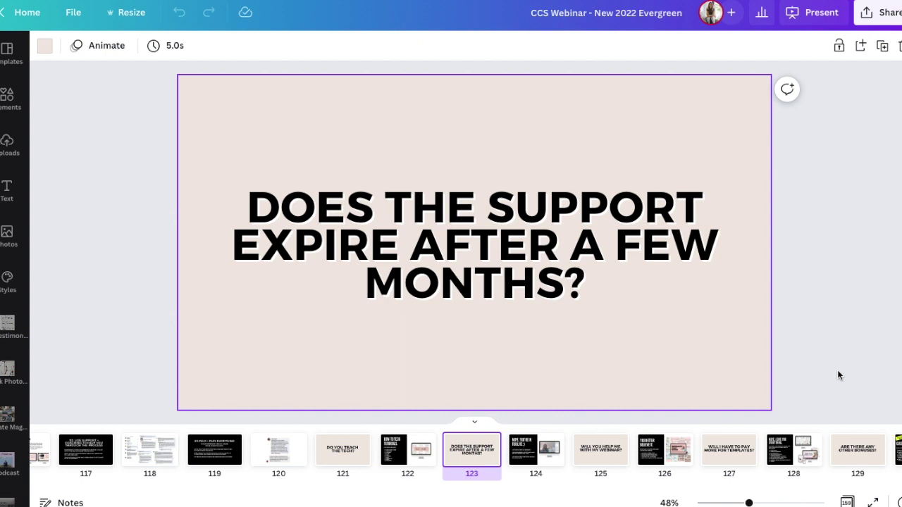
key(Right)
key(Right)
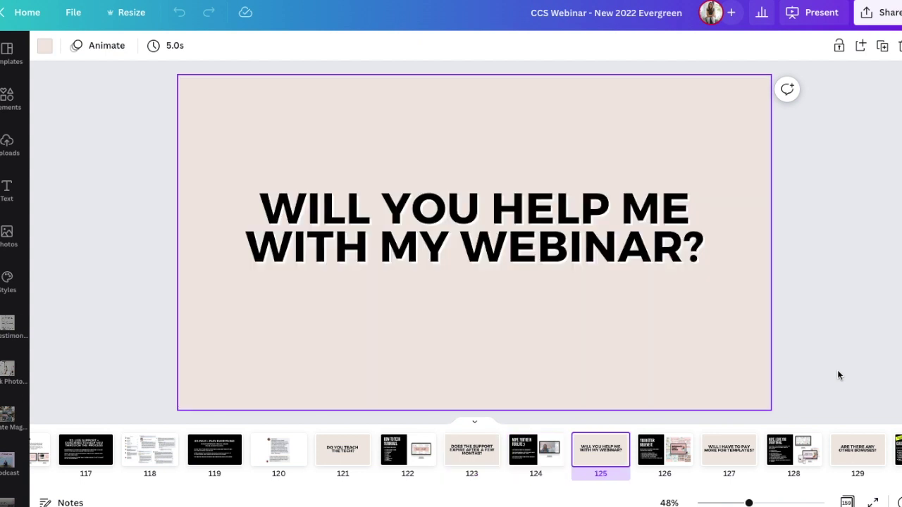
key(Right)
key(Right)
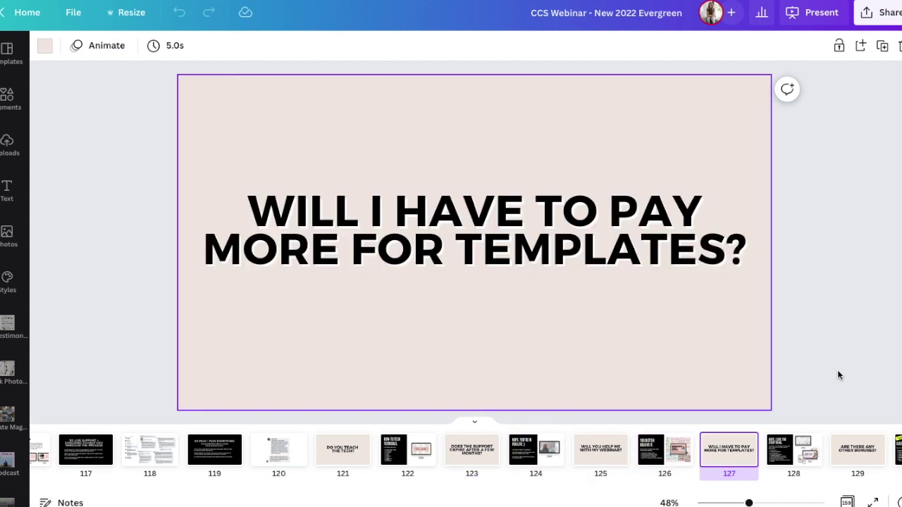
key(Right)
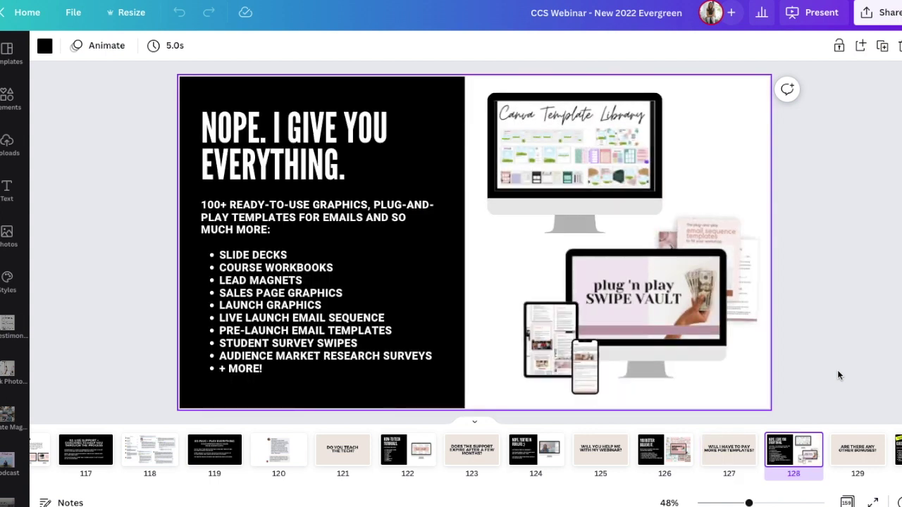
key(Right)
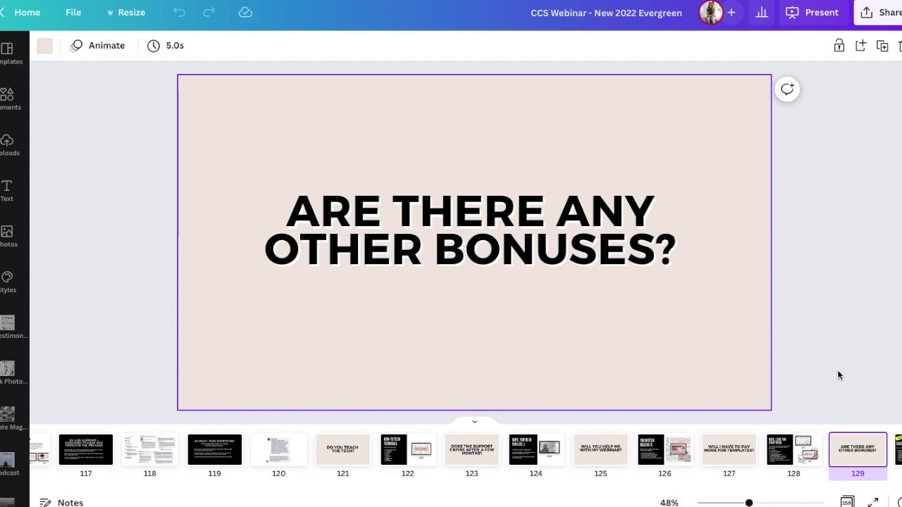
key(Right)
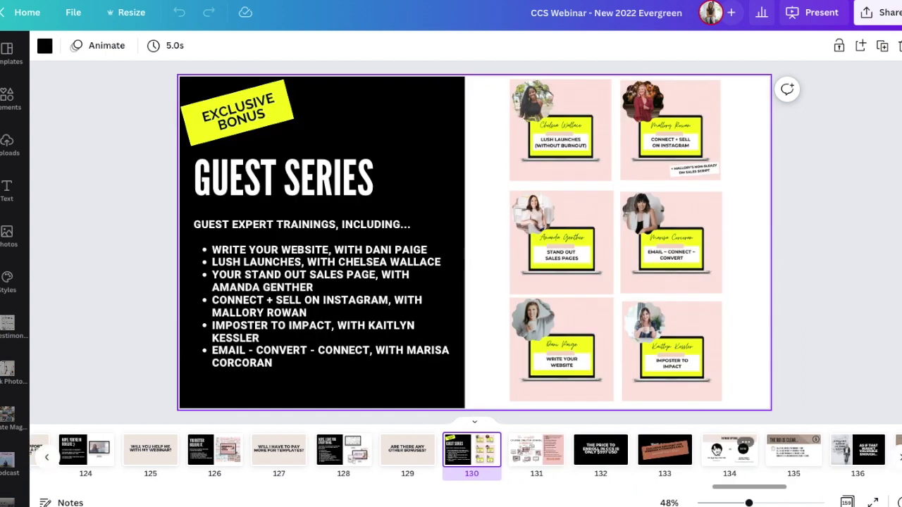
Jump to slide 151 near the end and review the testimonial slides through 155
scroll(717, 451, right, 5)
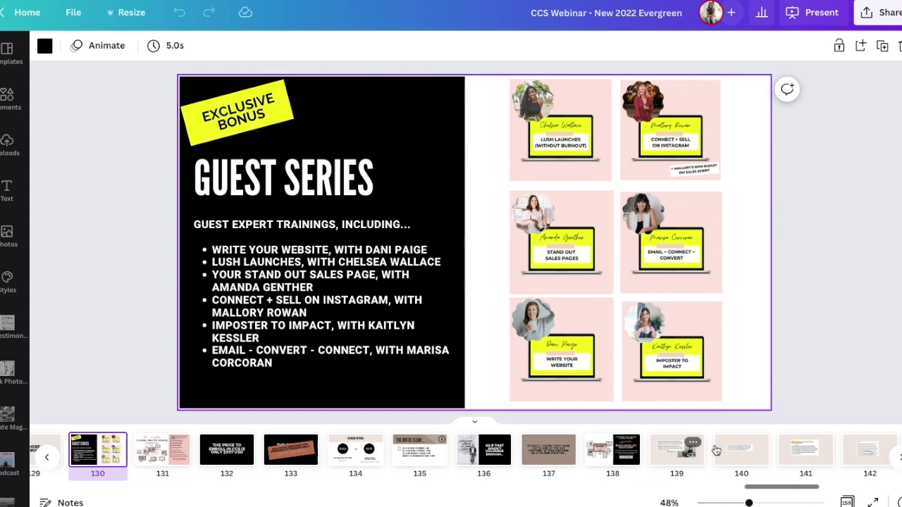
scroll(717, 451, right, 5)
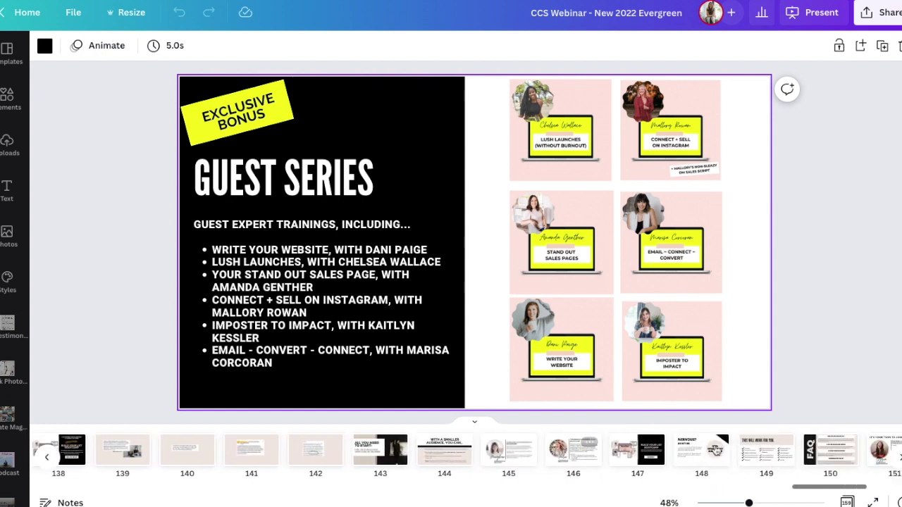
scroll(717, 451, right, 5)
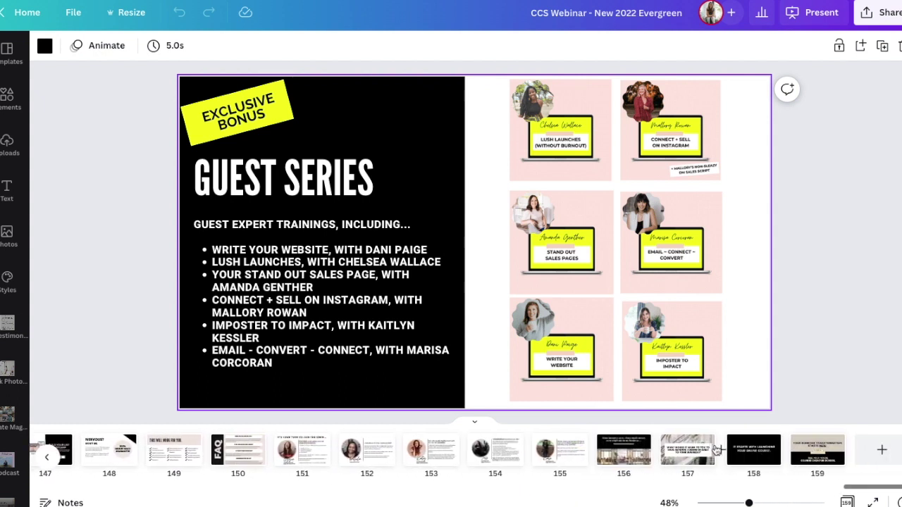
click(303, 458)
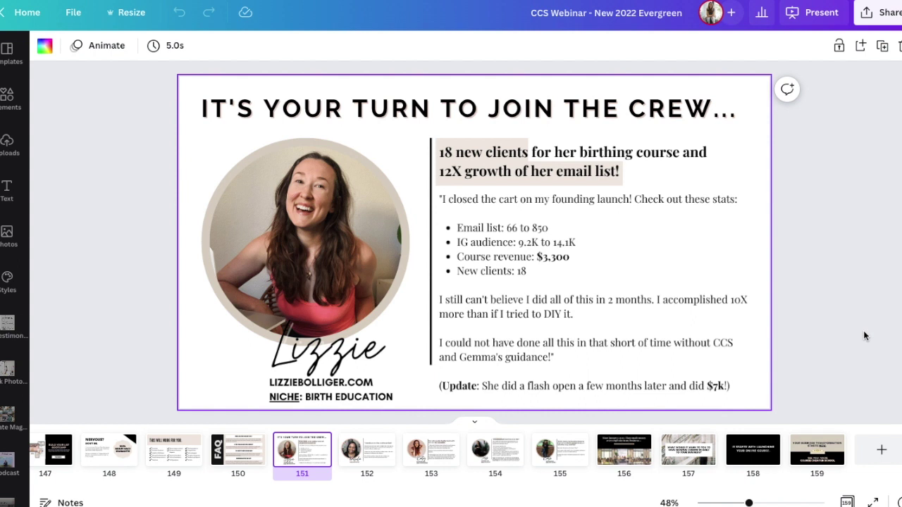
key(Right)
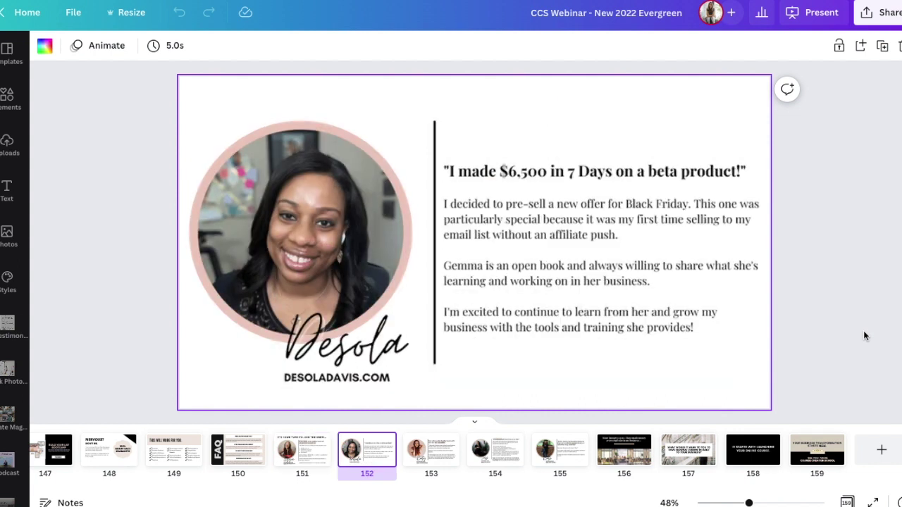
key(Right)
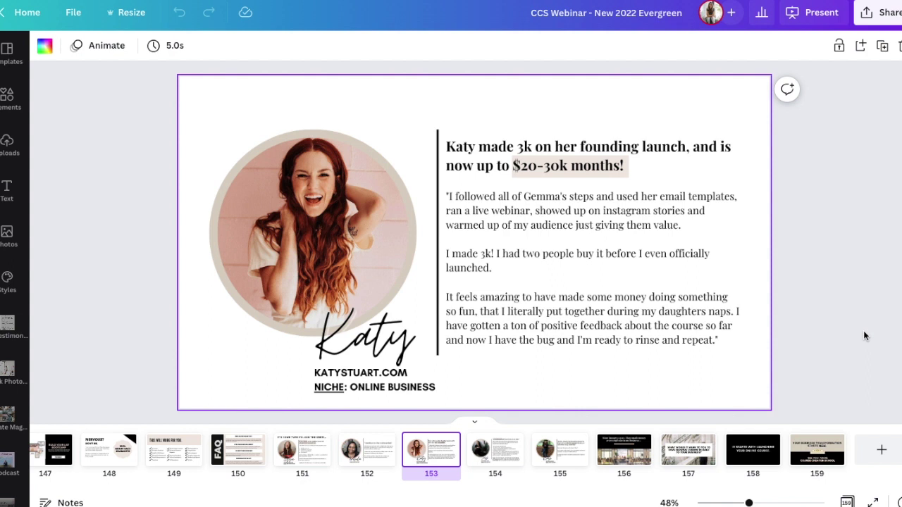
key(Right)
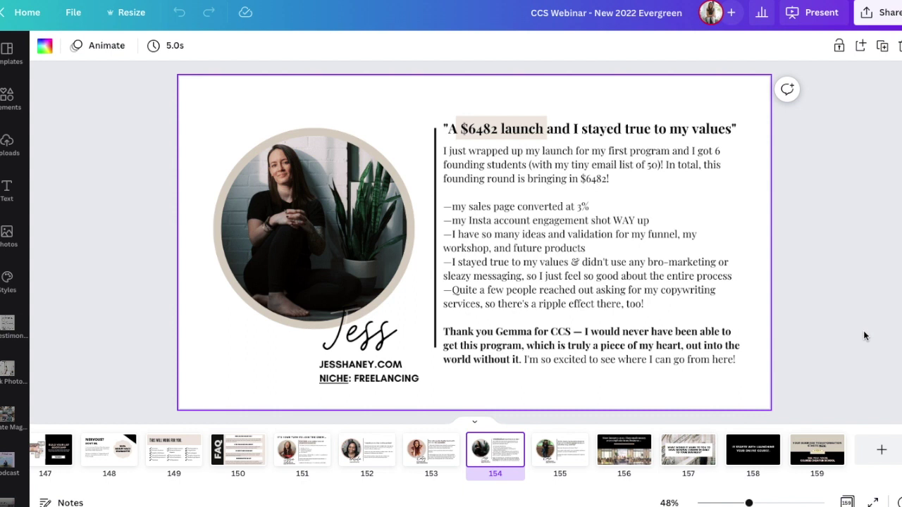
key(Right)
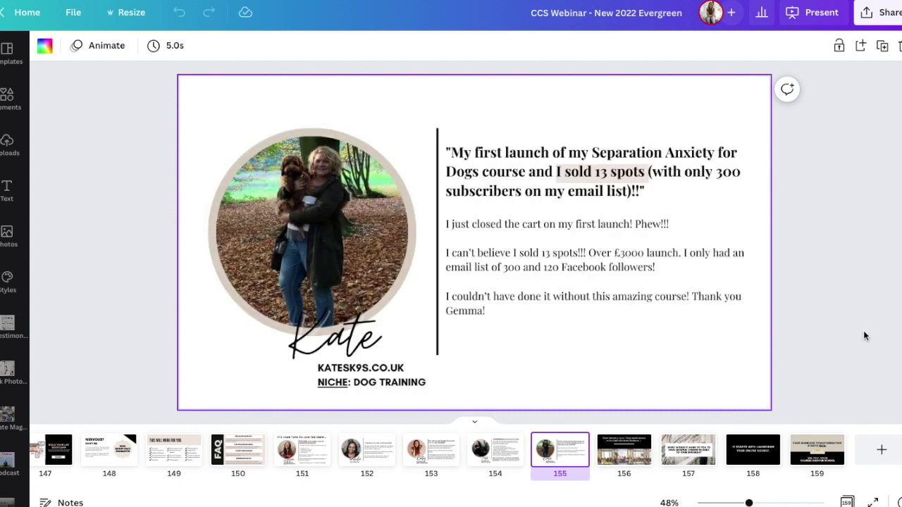
Advance through slides 156 to 158 to the final slide, 159
key(Right)
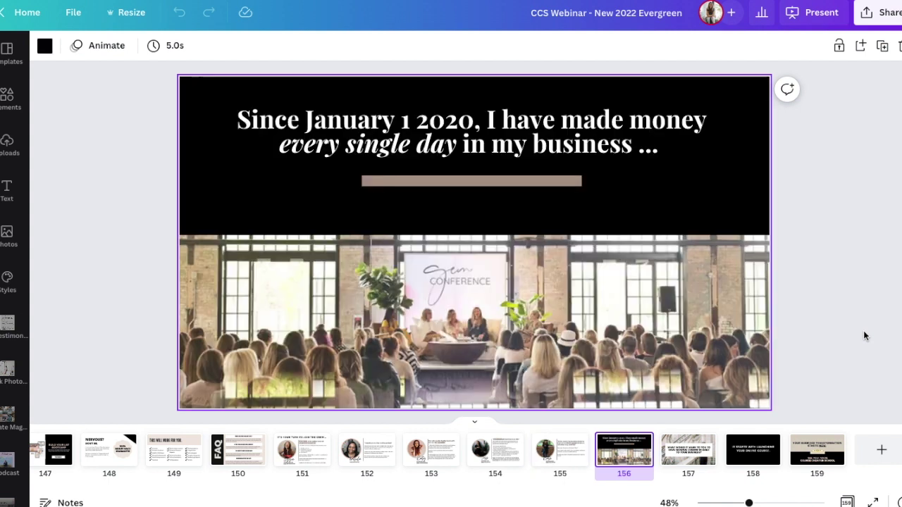
key(Right)
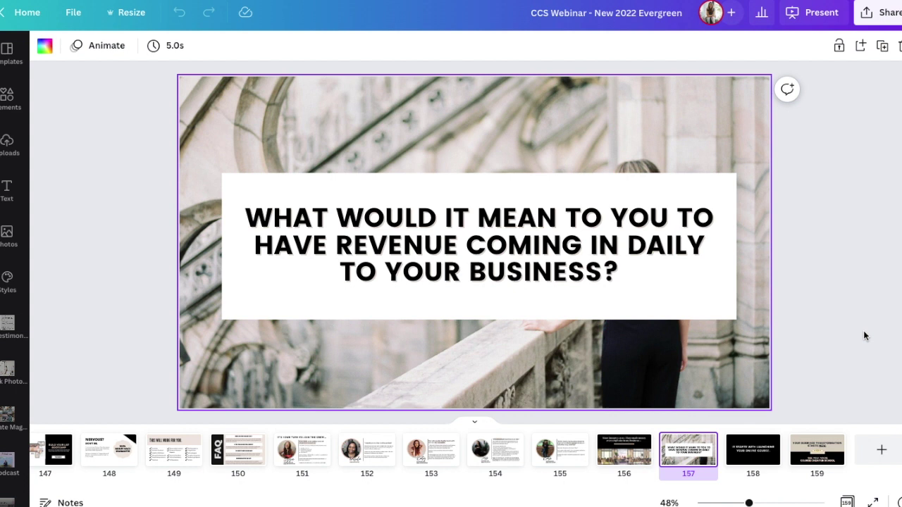
key(Right)
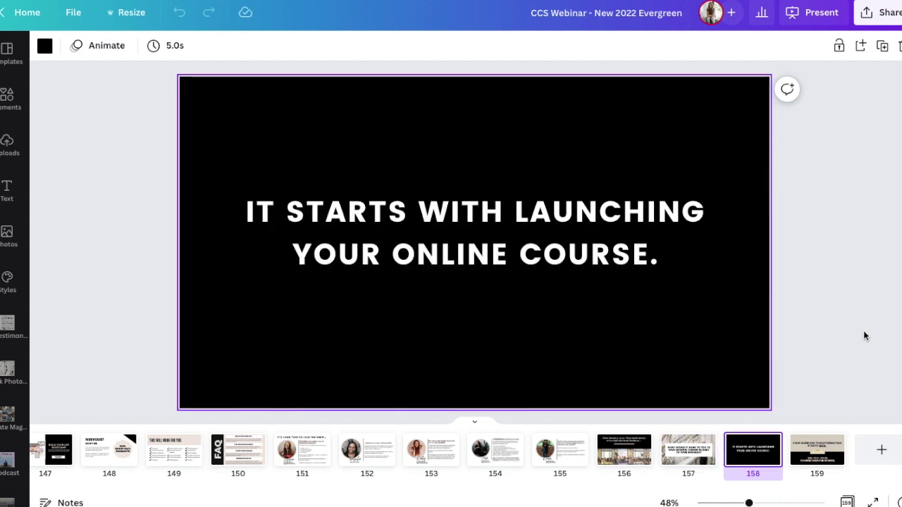
key(Right)
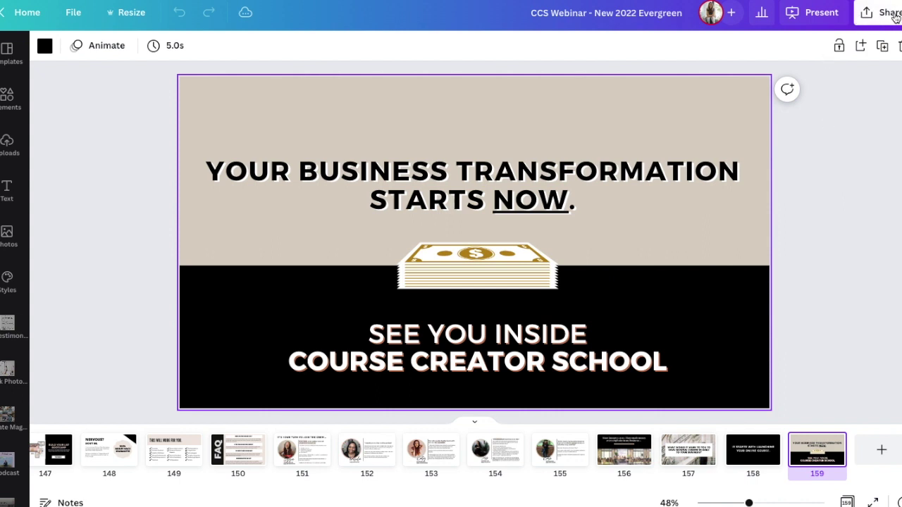
Download all 159 pages of the deck as a PDF Standard file
click(892, 15)
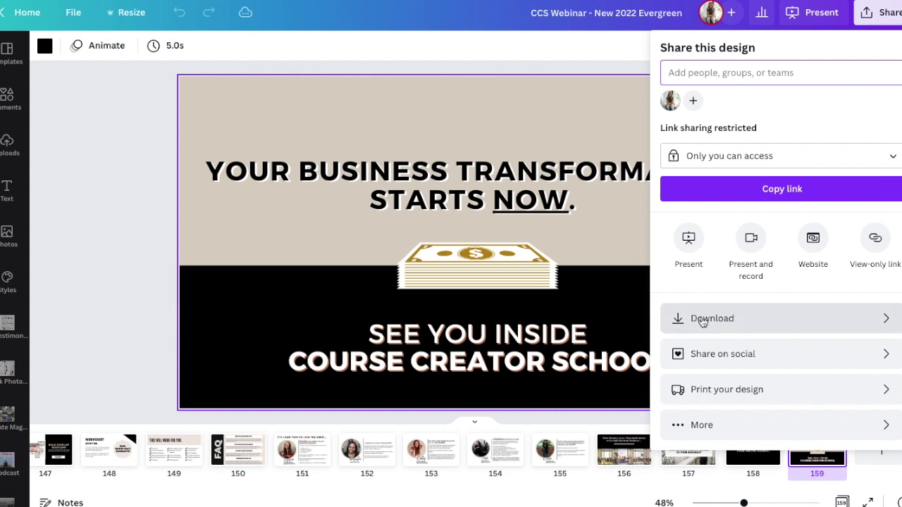
click(885, 321)
click(886, 320)
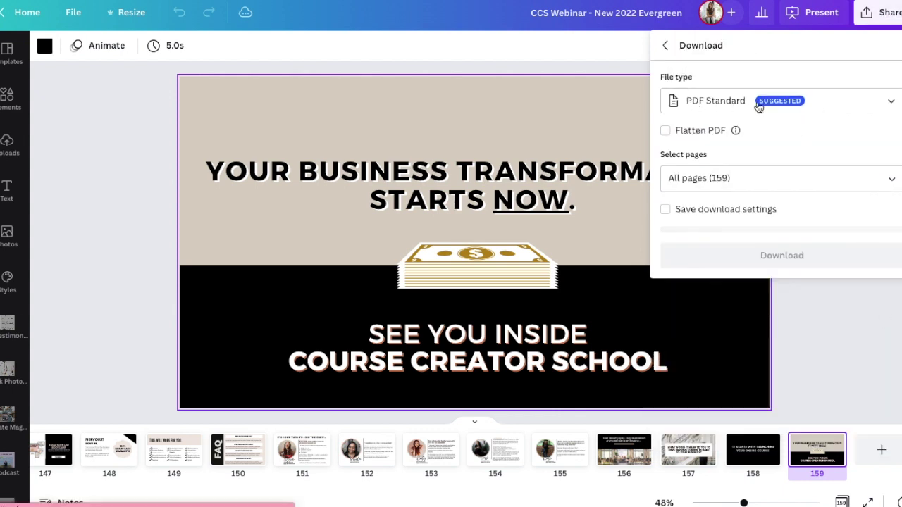
click(890, 104)
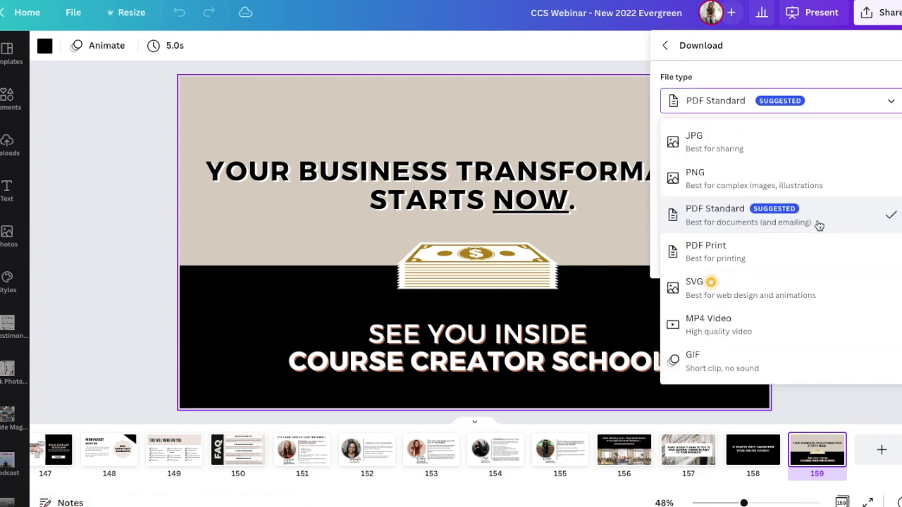
click(703, 220)
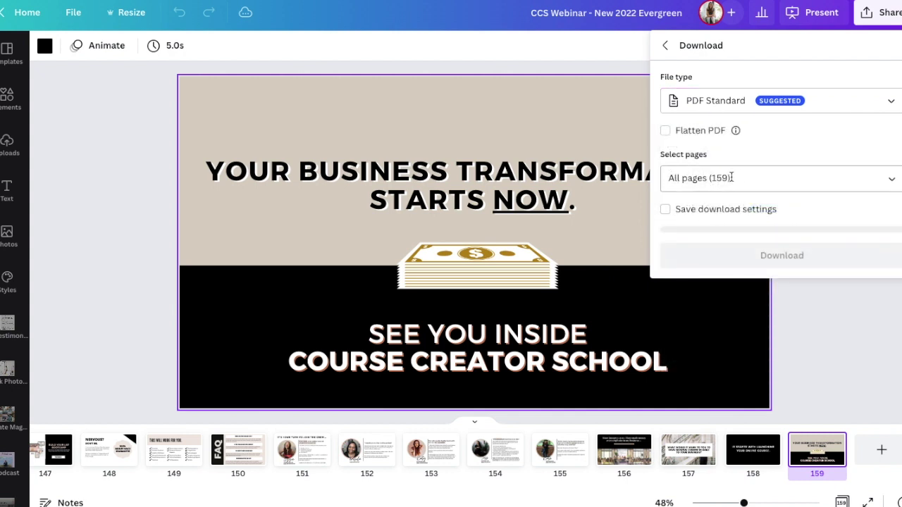
click(893, 182)
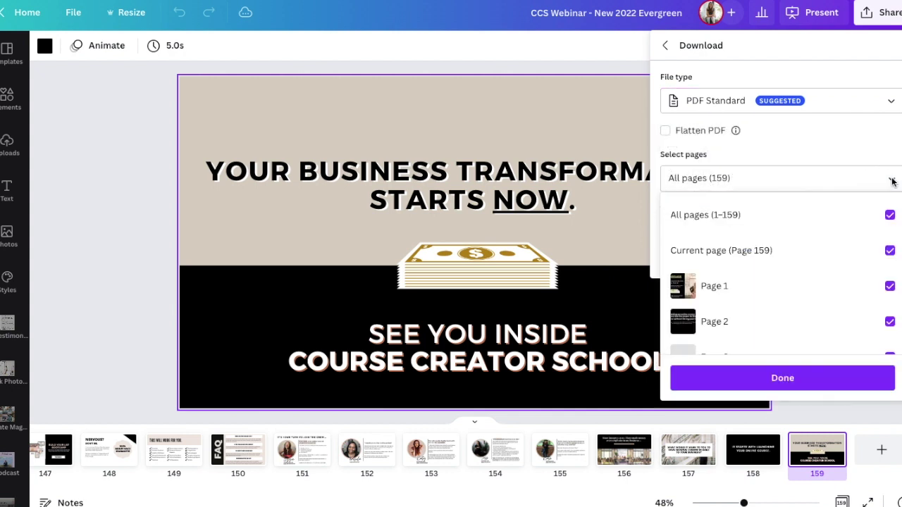
click(804, 376)
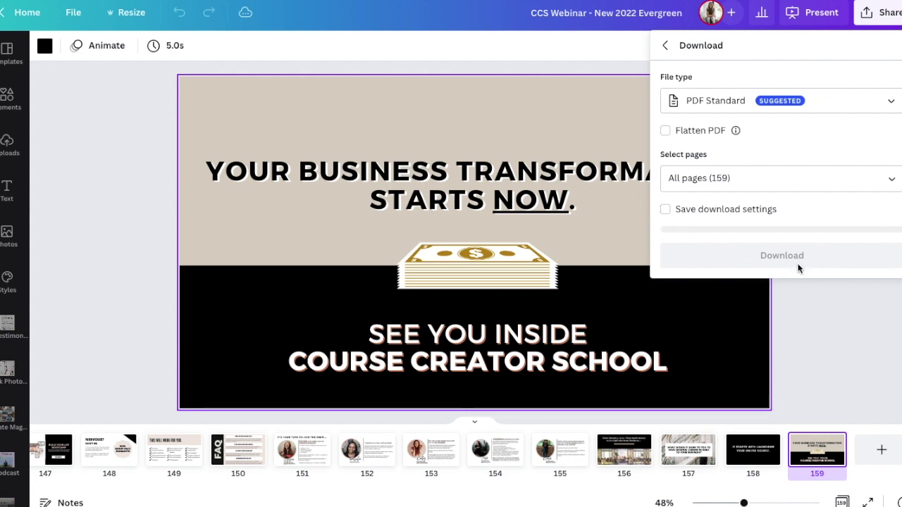
click(821, 329)
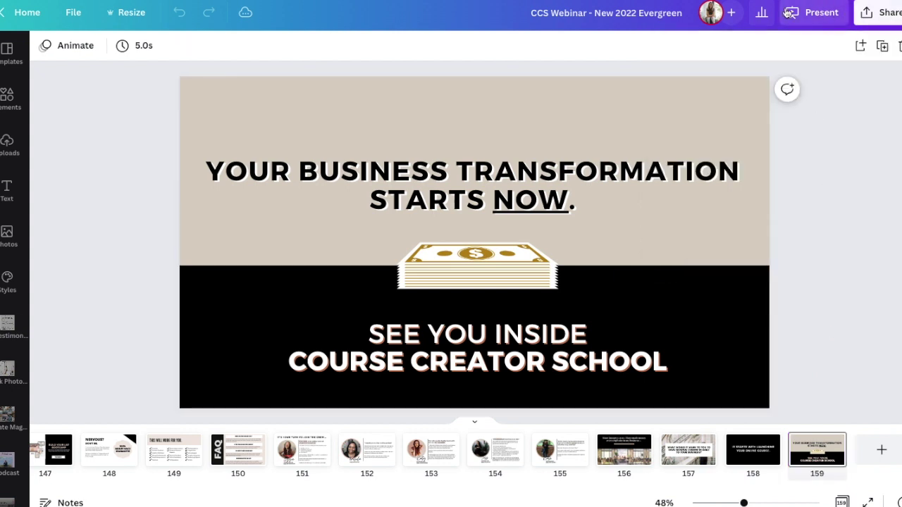
From Share, open the Present and record panel previewing the MASTERCLASS slide
click(883, 18)
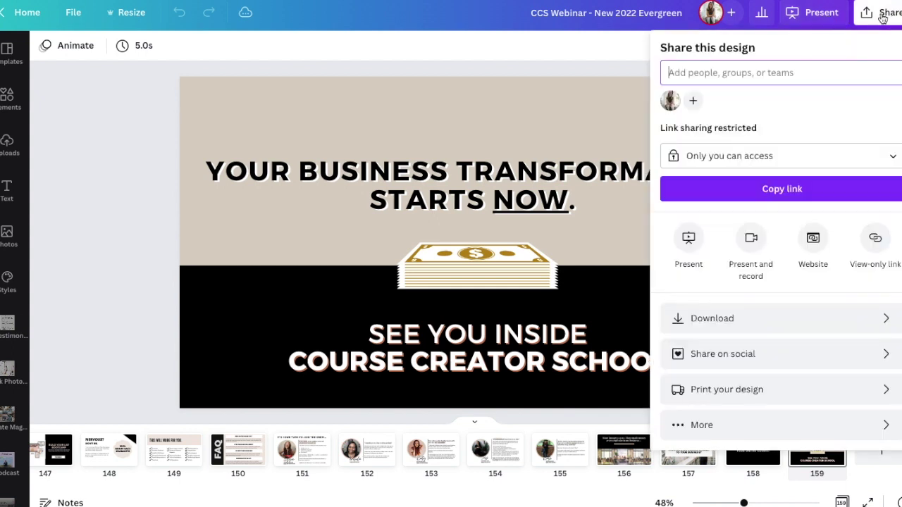
click(751, 245)
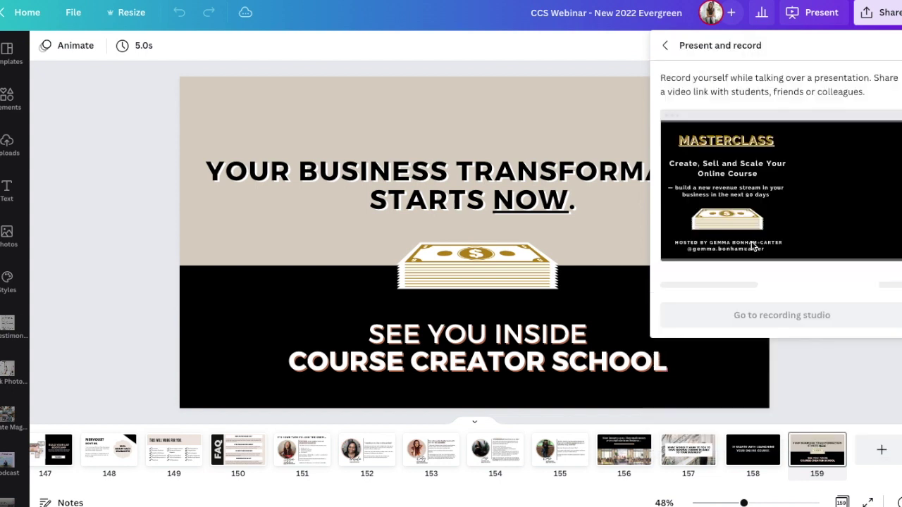